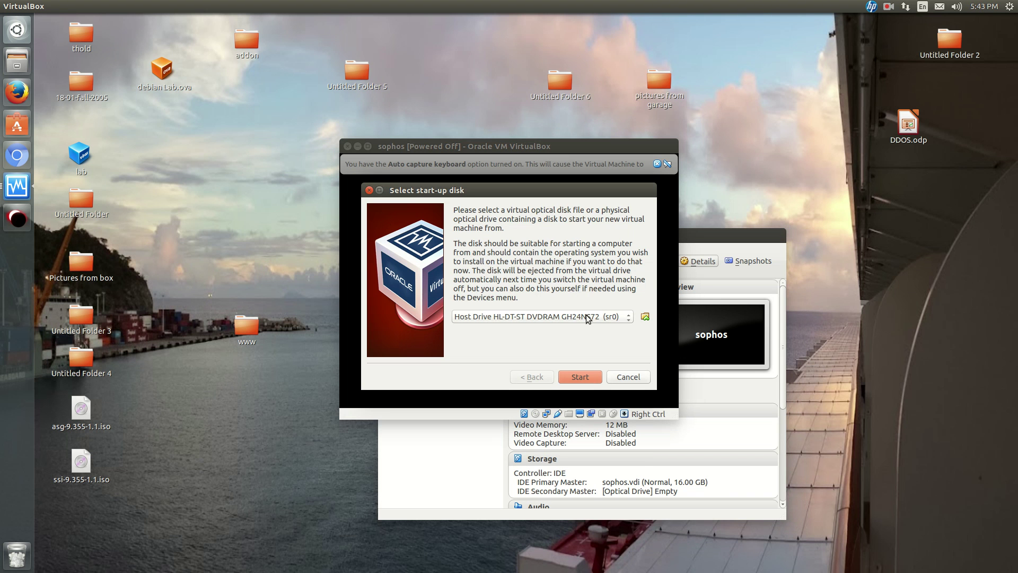
# Pick the asg-9.355-1.1.iso installer image as the start-up disk and start the sophos VM.
pyautogui.click(615, 317)
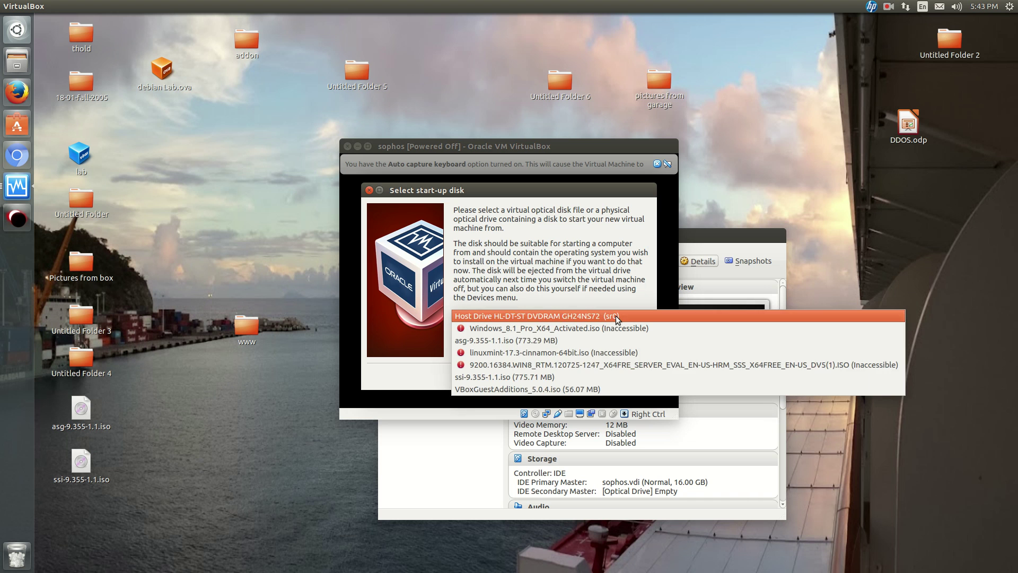
pyautogui.click(600, 340)
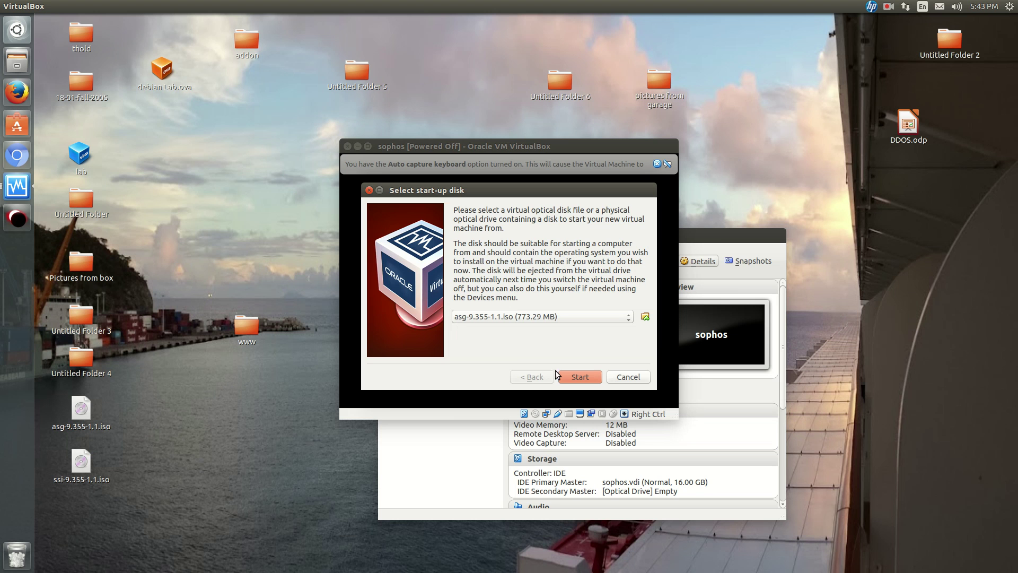
pyautogui.click(580, 376)
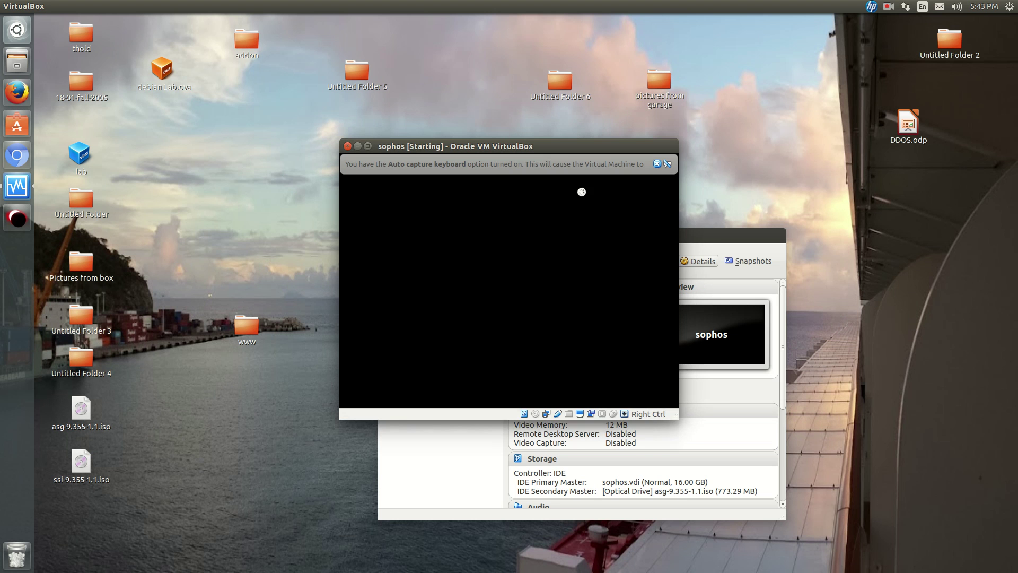
# Dismiss the keyboard capture notice and start the Sophos UTM 9.3 installer from its Introduction screen.
pyautogui.click(657, 164)
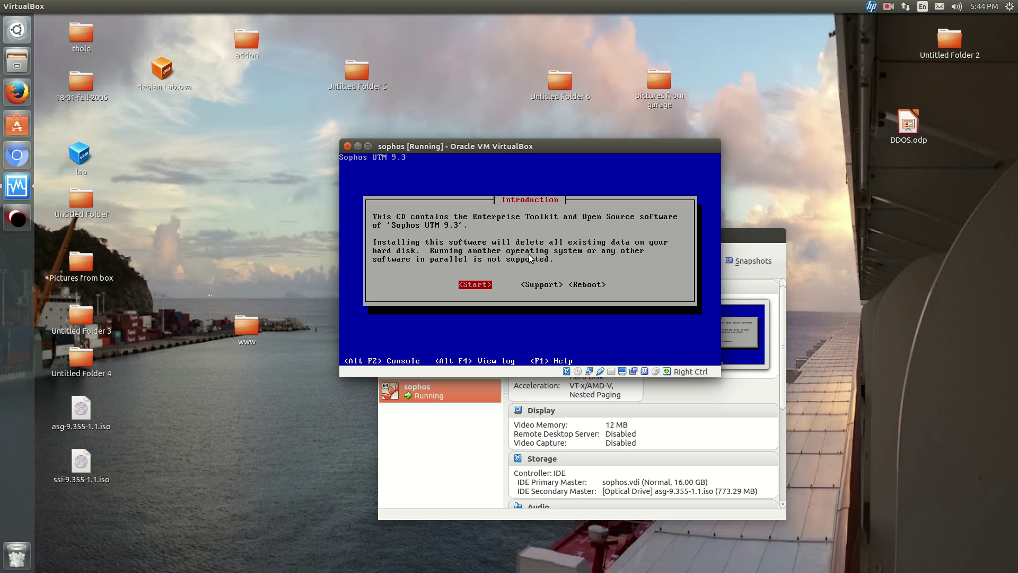
pyautogui.press('Return')
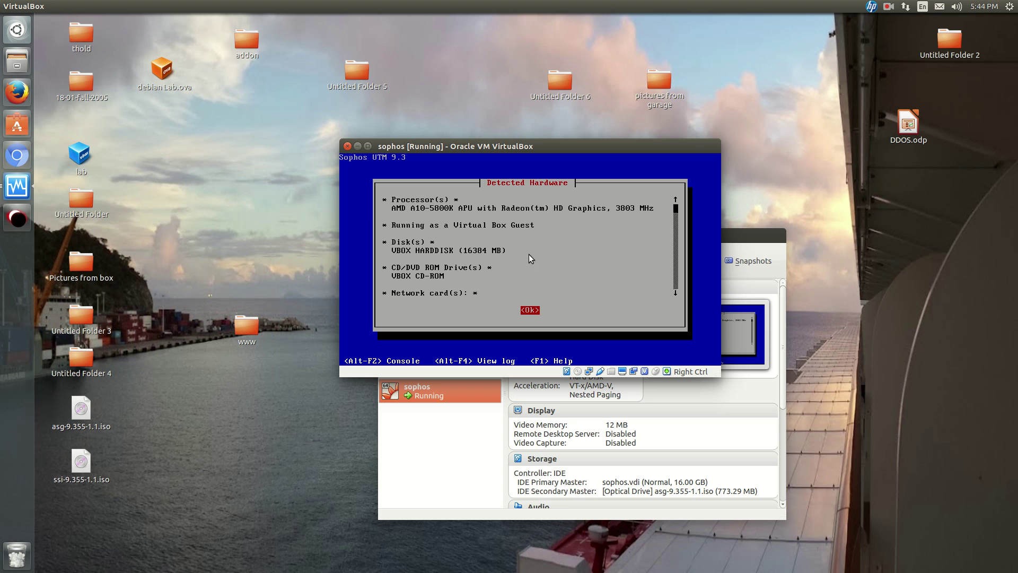
# Acknowledge the hardware, keep English (USA), choose Canada/East-Saskatchewan timezone, and accept the date and time.
pyautogui.press('Return')
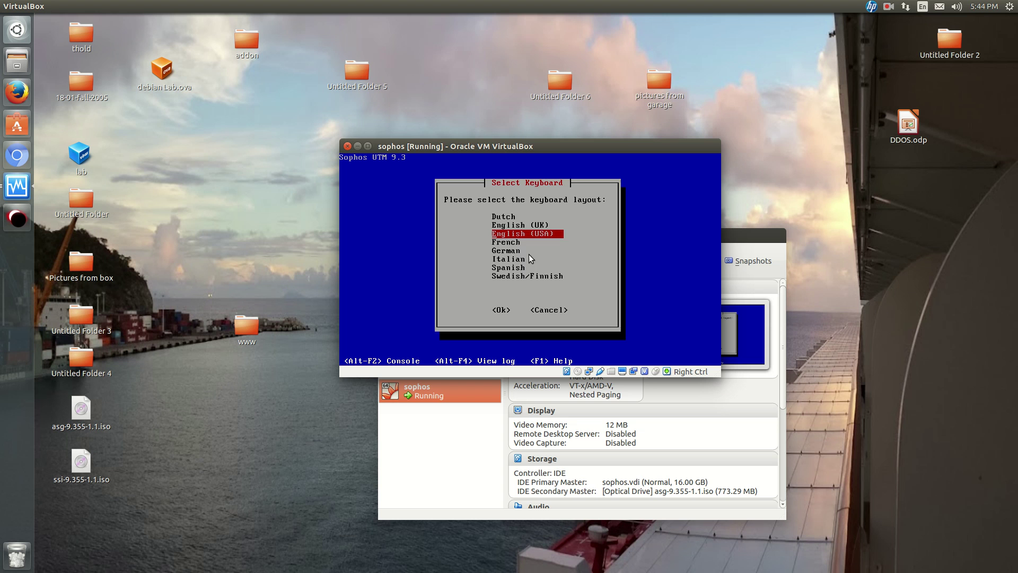
pyautogui.press('Return')
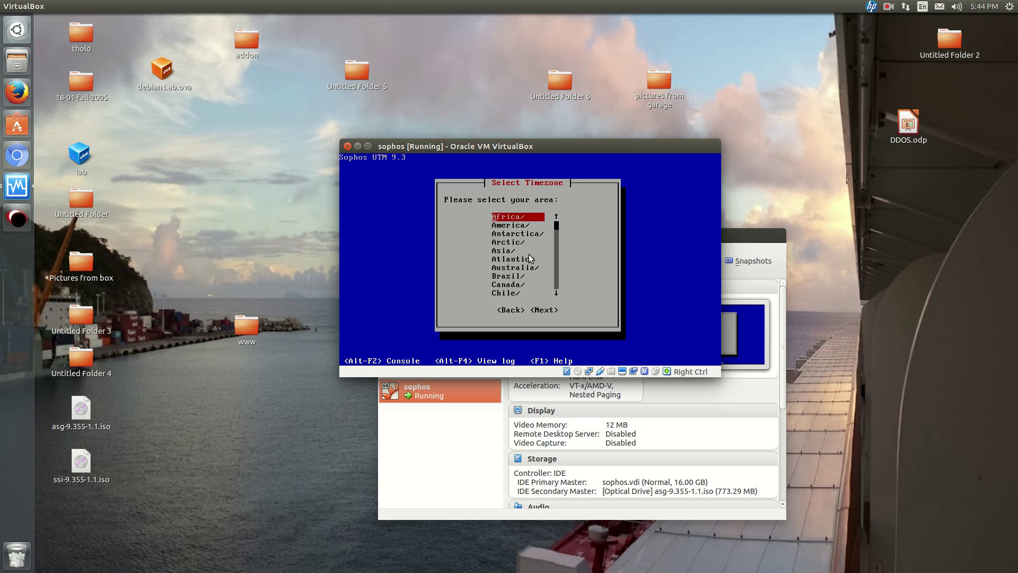
pyautogui.press('Down')
pyautogui.press('Down')
pyautogui.press('Down')
pyautogui.press('Down')
pyautogui.press('Down')
pyautogui.press('Down')
pyautogui.press('Down')
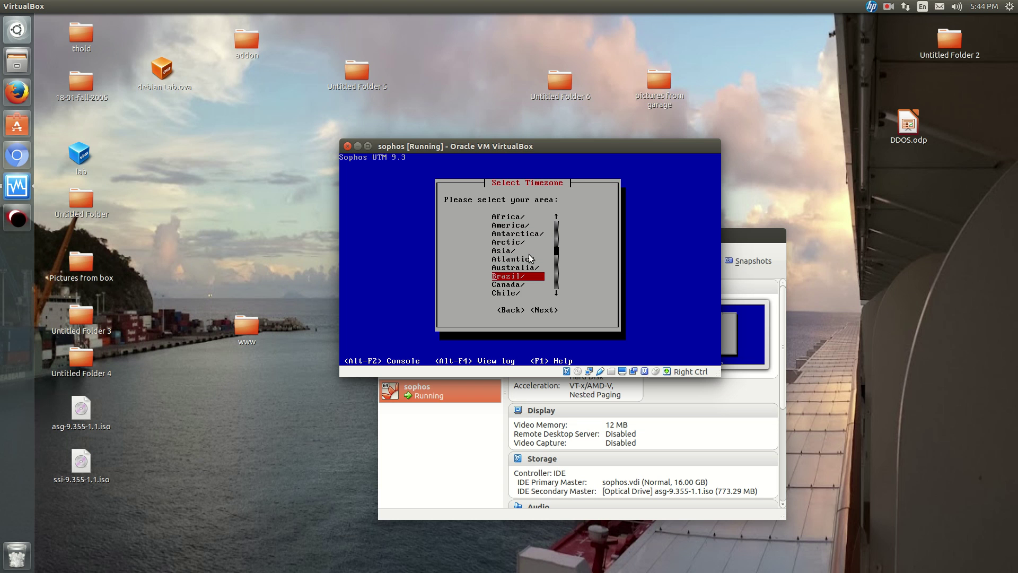
pyautogui.press('Down')
pyautogui.press('Return')
pyautogui.press('Down')
pyautogui.press('Down')
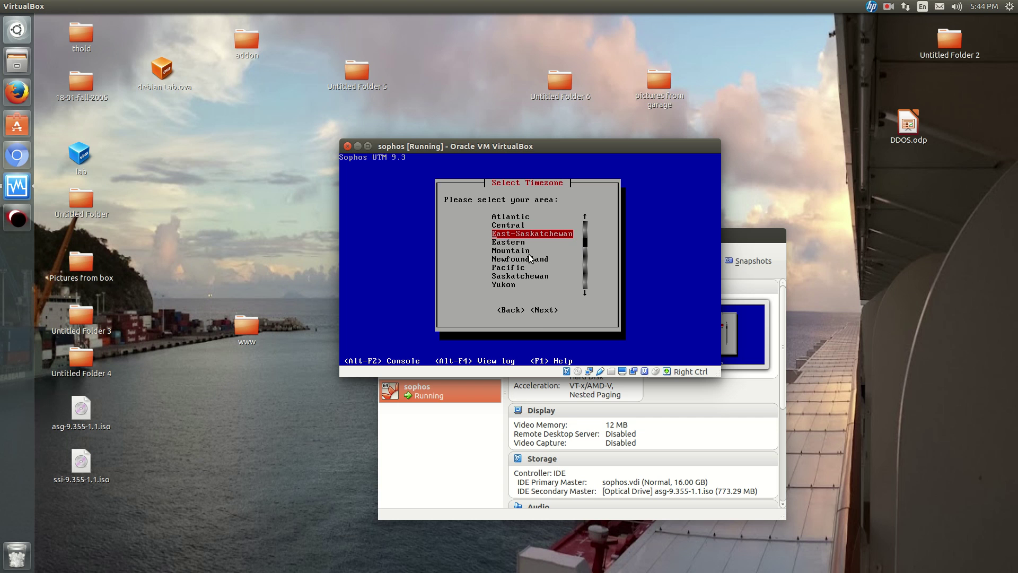
pyautogui.press('Down')
pyautogui.press('Return')
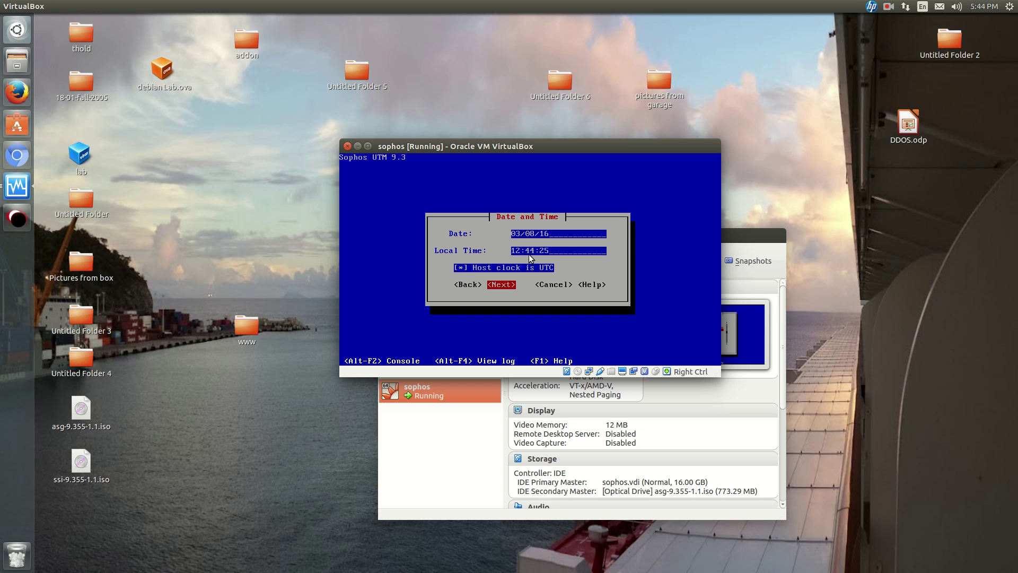
pyautogui.press('Return')
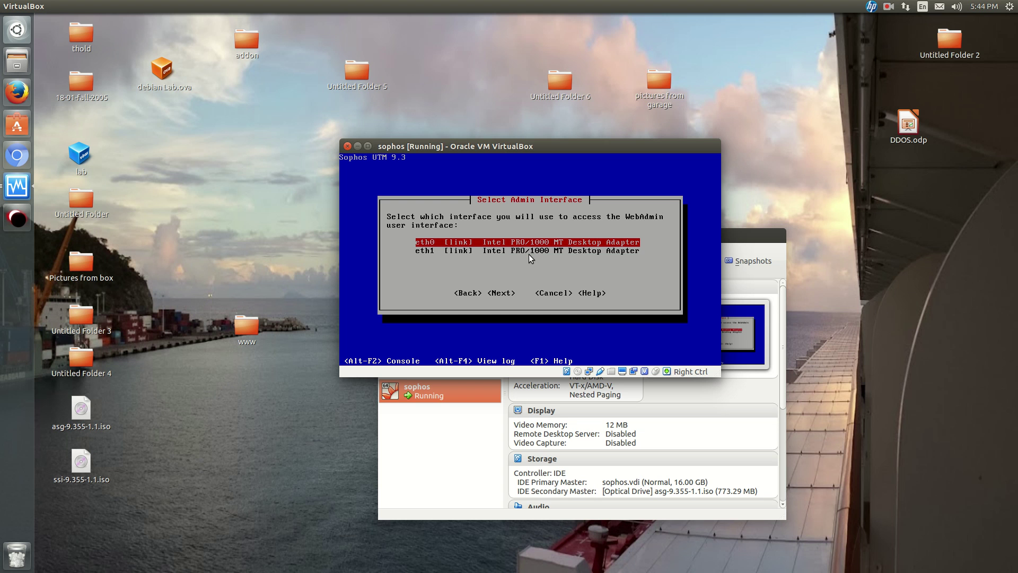
pyautogui.press('Down')
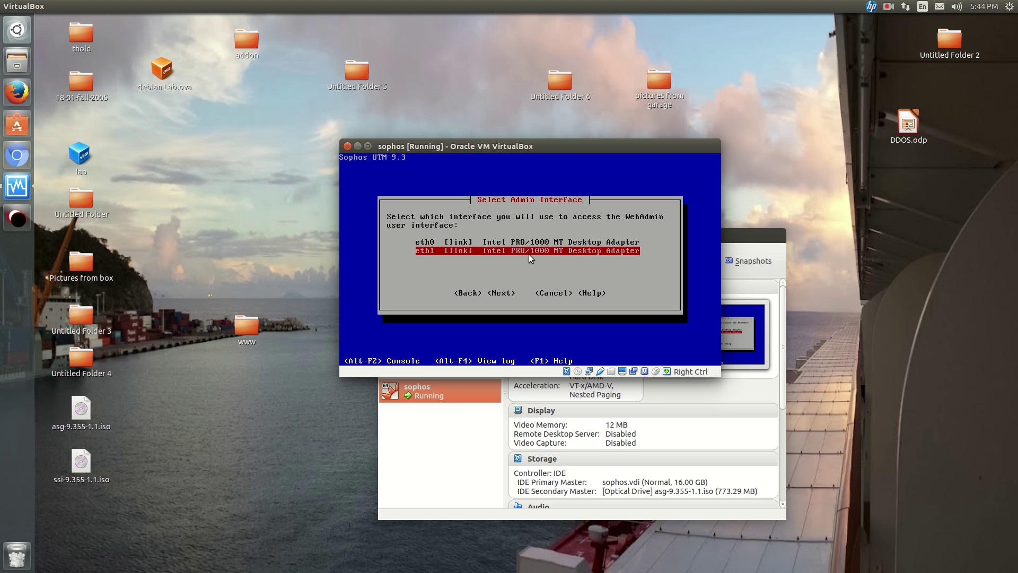
pyautogui.press('Up')
pyautogui.press('Down')
pyautogui.press('Up')
pyautogui.press('Down')
pyautogui.press('Up')
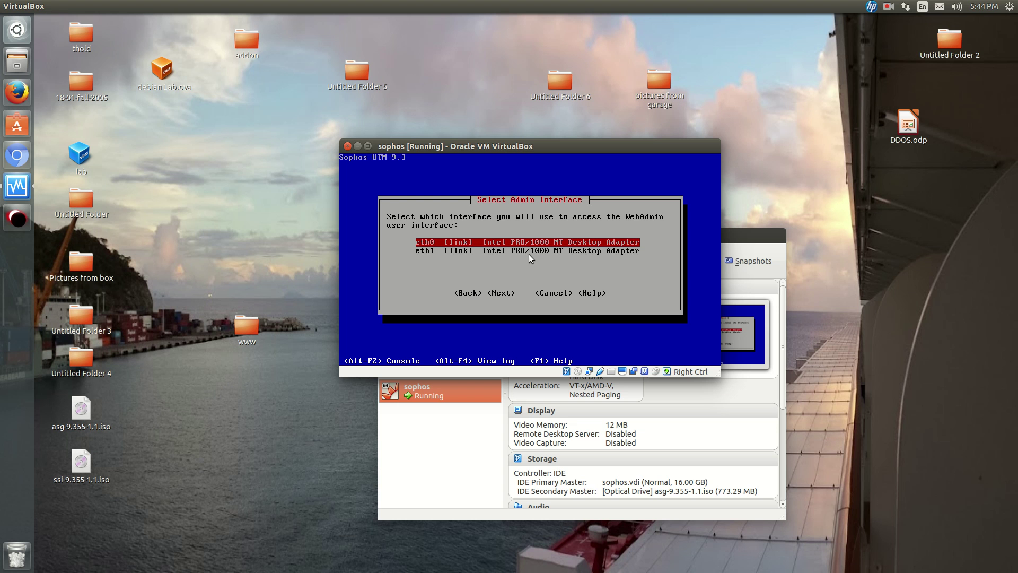
pyautogui.press('Down')
pyautogui.press('Up')
pyautogui.press('Down')
pyautogui.press('Up')
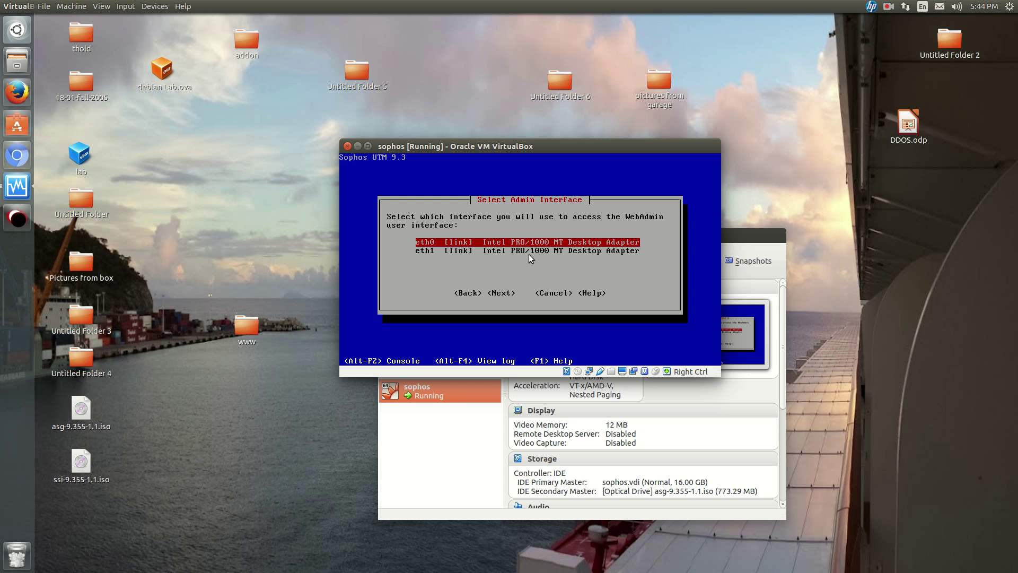
pyautogui.hotkey('alt', 'F2')
pyautogui.write('ifconfig')
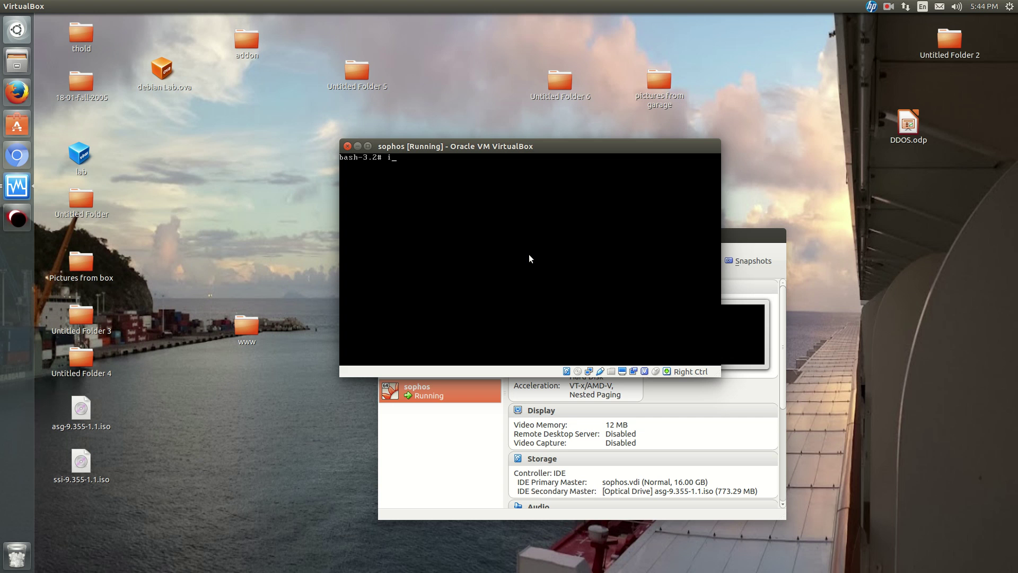
pyautogui.press('Return')
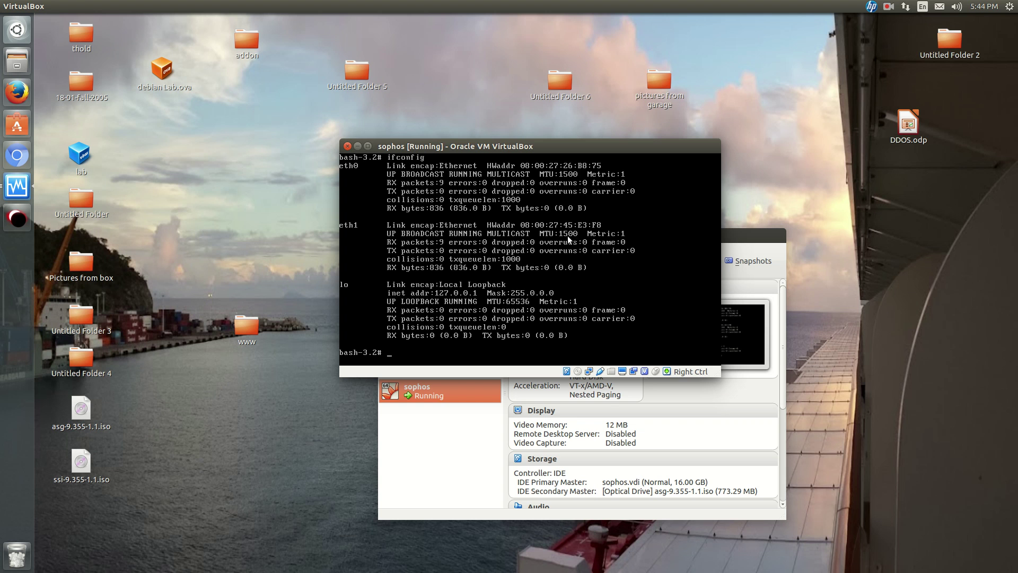
pyautogui.press('alt')
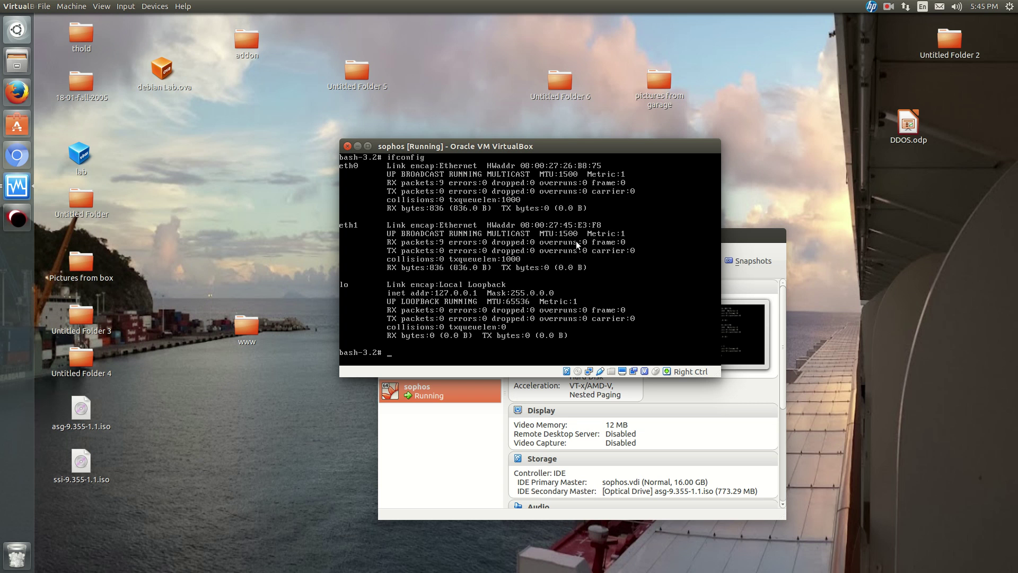
pyautogui.hotkey('alt', 'F1')
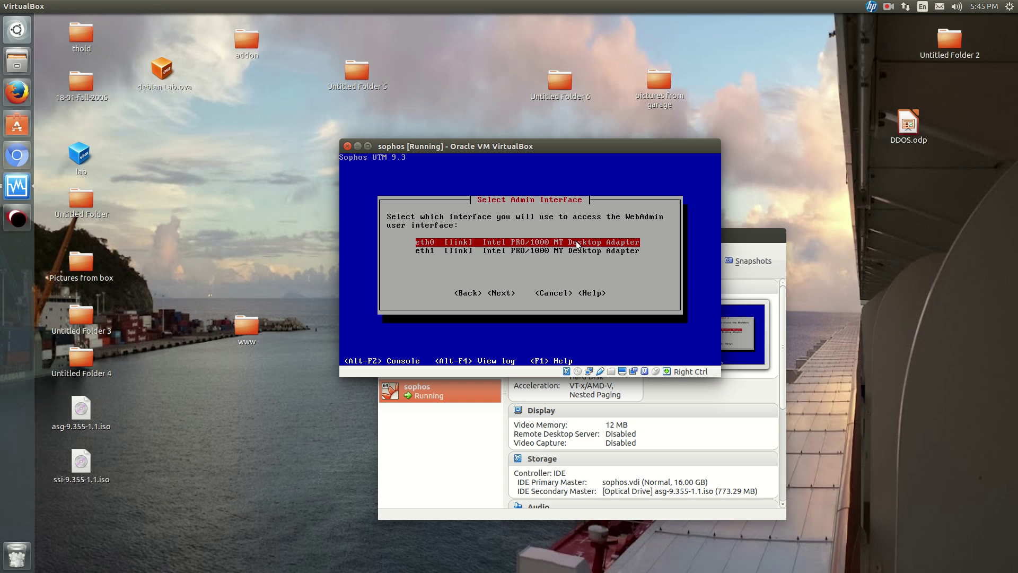
# Select eth1 and change its address to 192.168.1.254, keeping netmask 255.255.255.0.
pyautogui.press('Down')
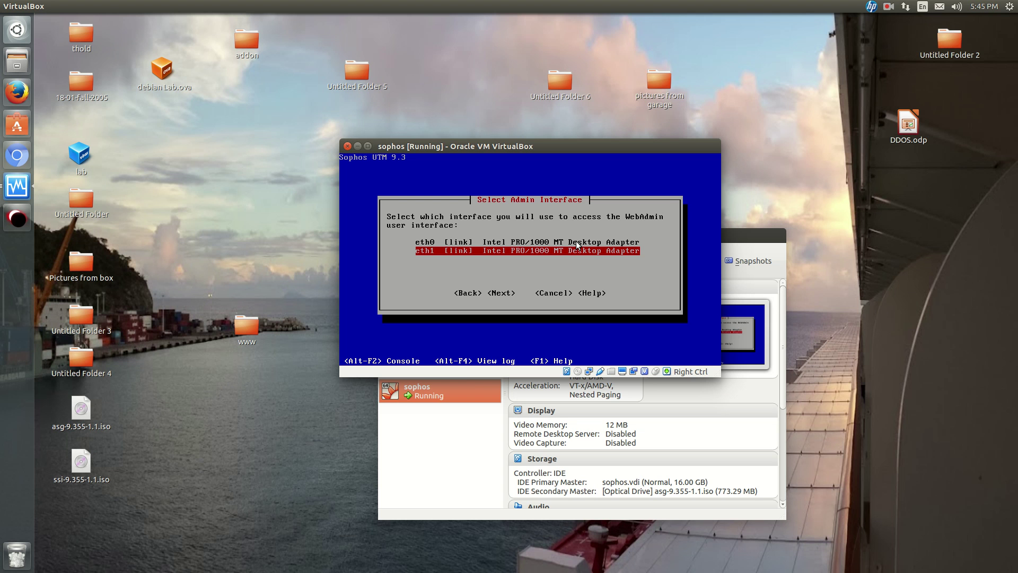
pyautogui.press('Return')
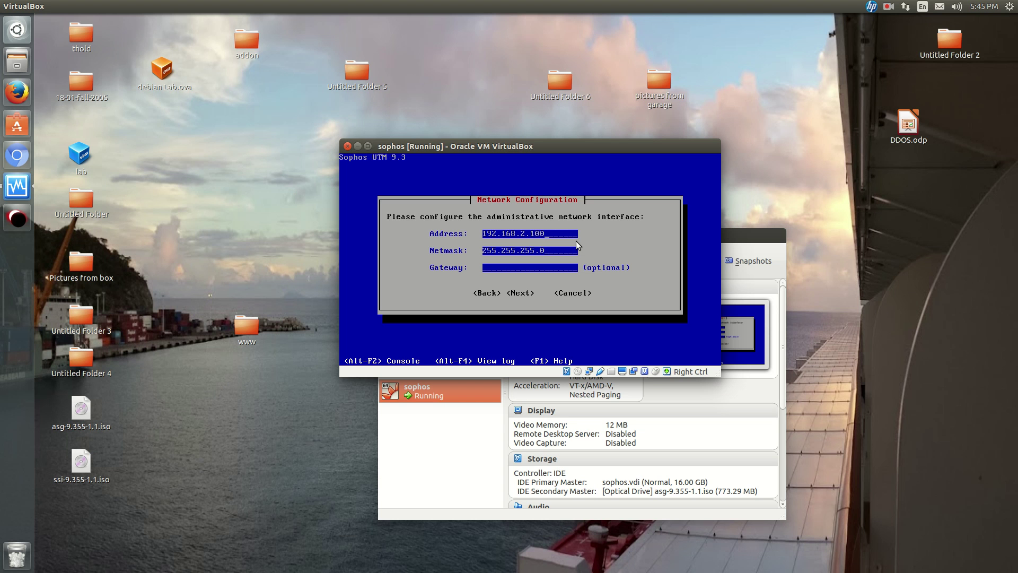
pyautogui.press('BackSpace')
pyautogui.press('BackSpace')
pyautogui.press('BackSpace')
pyautogui.press('BackSpace')
pyautogui.press('BackSpace')
pyautogui.write('1.254')
pyautogui.press('Tab')
pyautogui.press('Tab')
# Accept the network settings, choose the 64-bit kernel and all Enterprise Toolkit capabilities, and approve erasing /dev/sda.
pyautogui.press('Return')
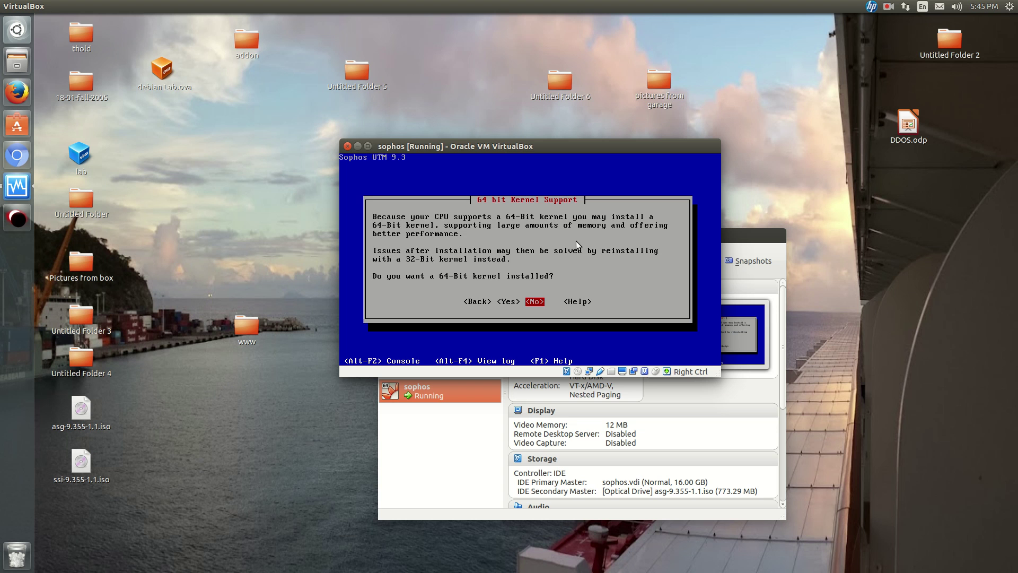
pyautogui.press('Left')
pyautogui.press('Return')
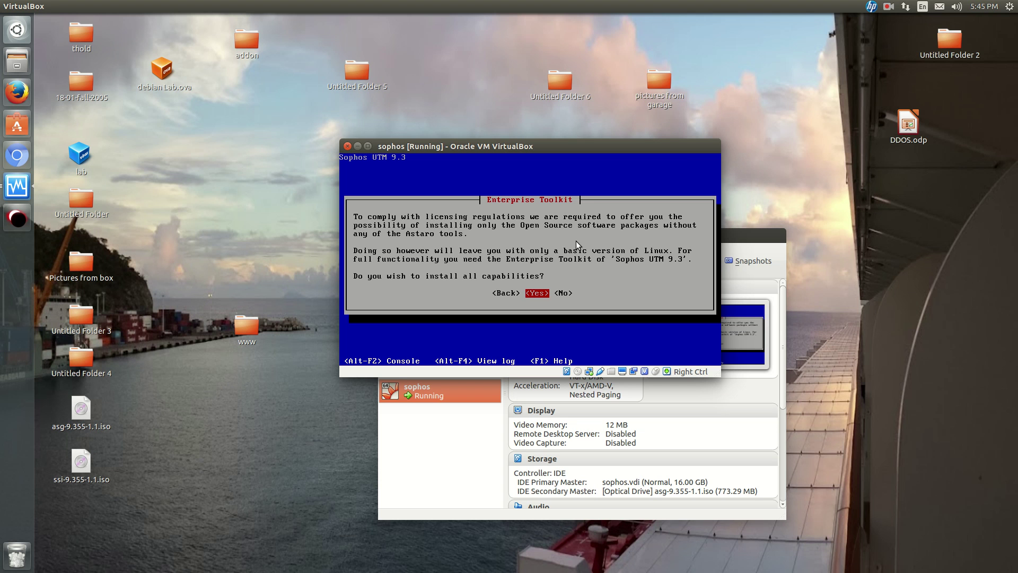
pyautogui.press('Return')
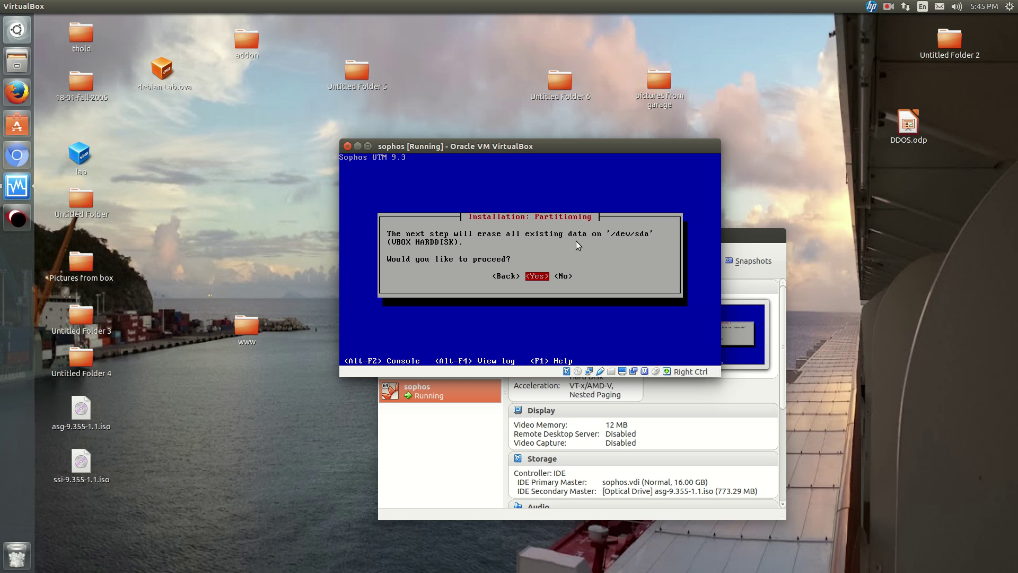
pyautogui.press('Return')
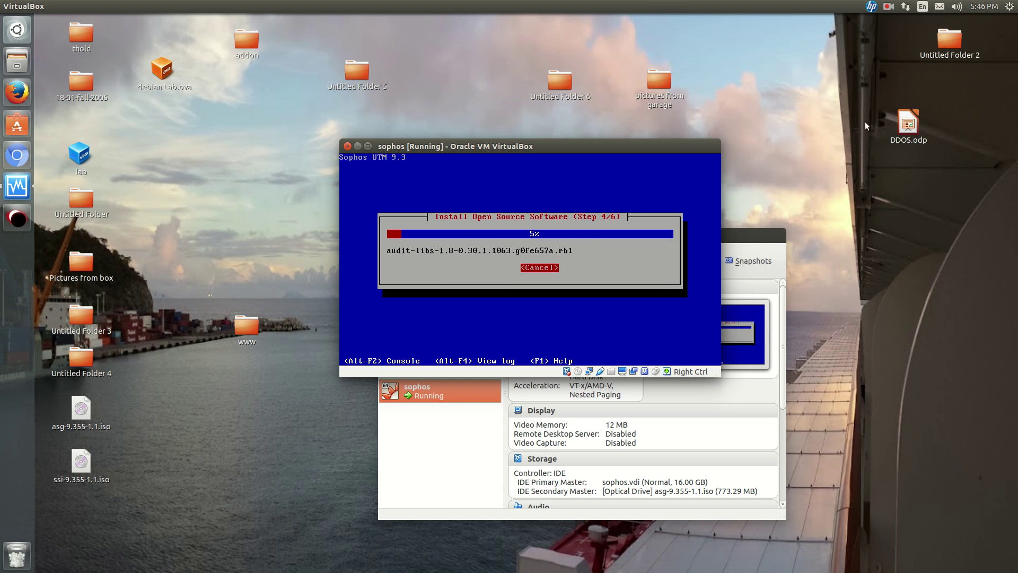
# Reboot into the installed UTM 9.3 system and dismiss the mouse and keyboard capture notices.
pyautogui.click(889, 6)
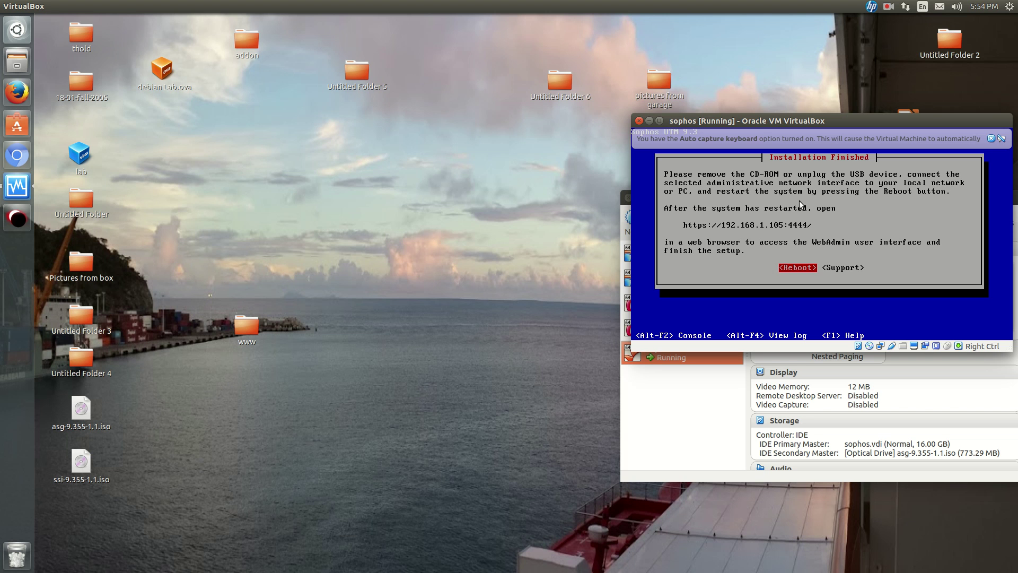
pyautogui.click(756, 209)
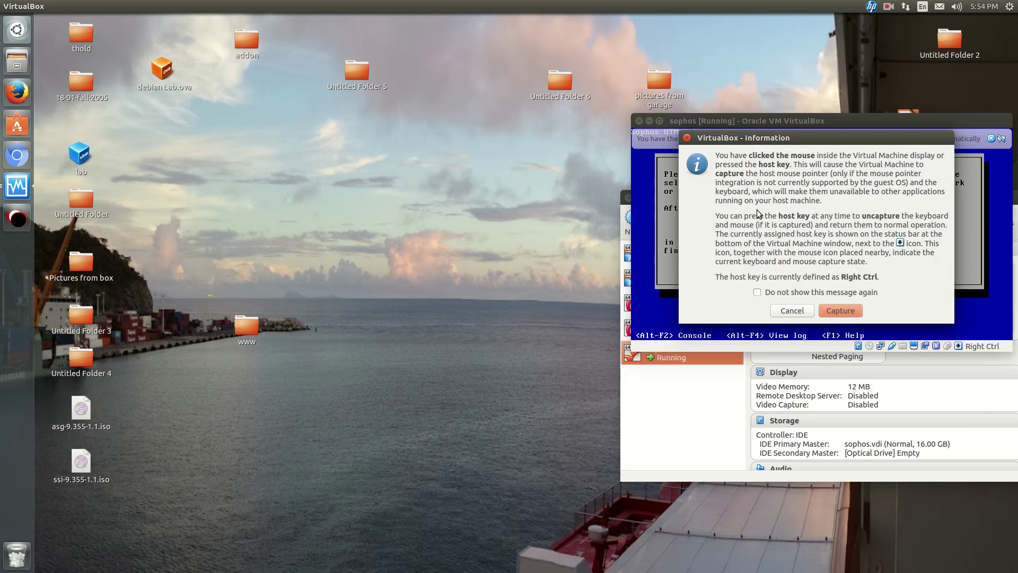
pyautogui.press('Return')
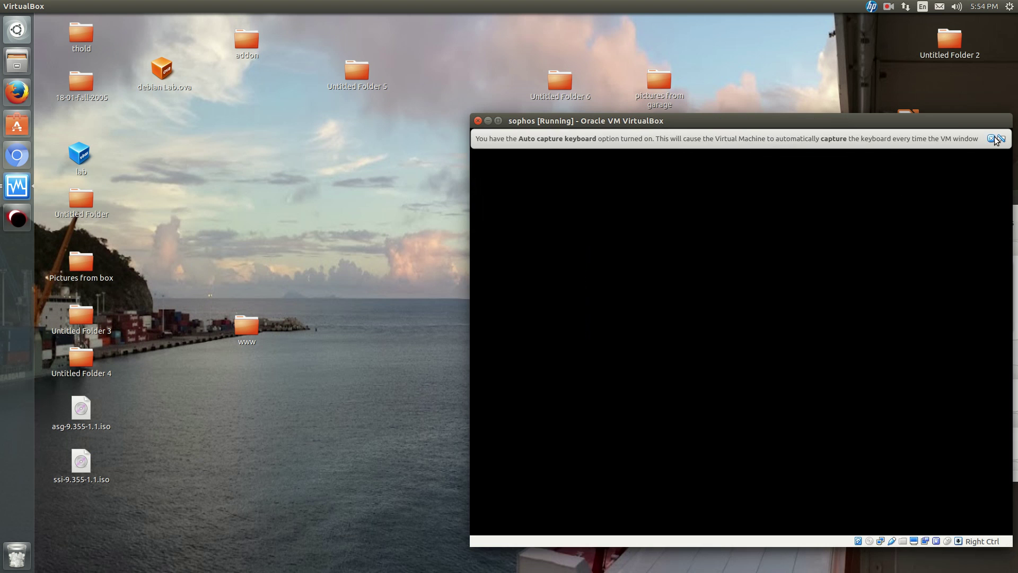
pyautogui.click(991, 139)
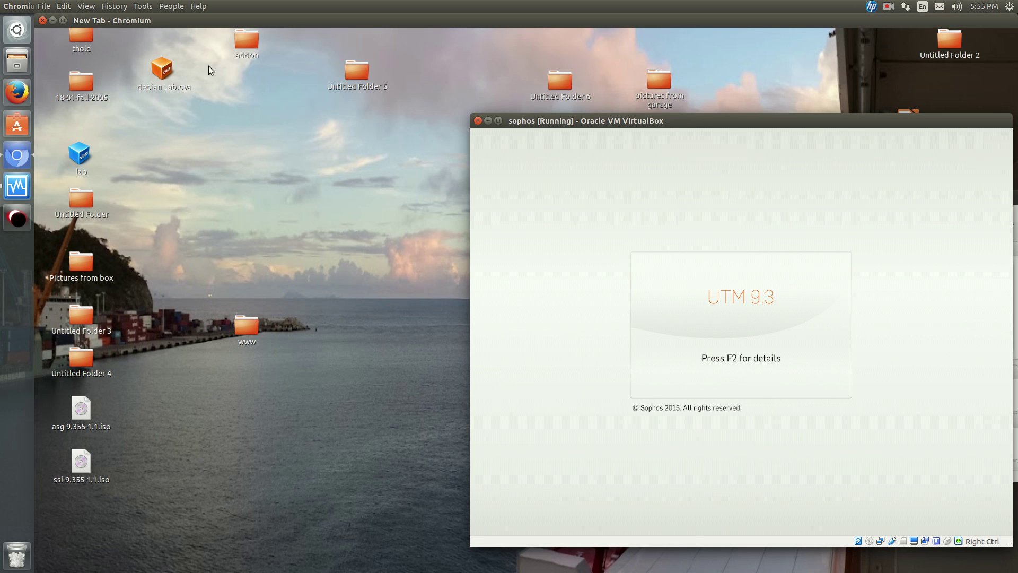
pyautogui.moveTo(228, 20); pyautogui.dragTo(241, 448)
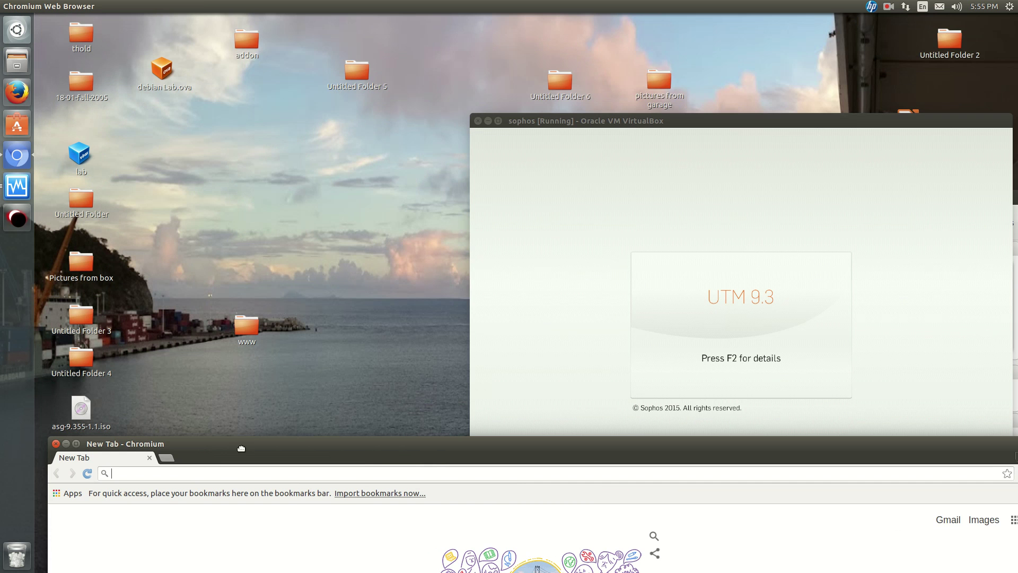
pyautogui.moveTo(645, 126); pyautogui.dragTo(622, 48)
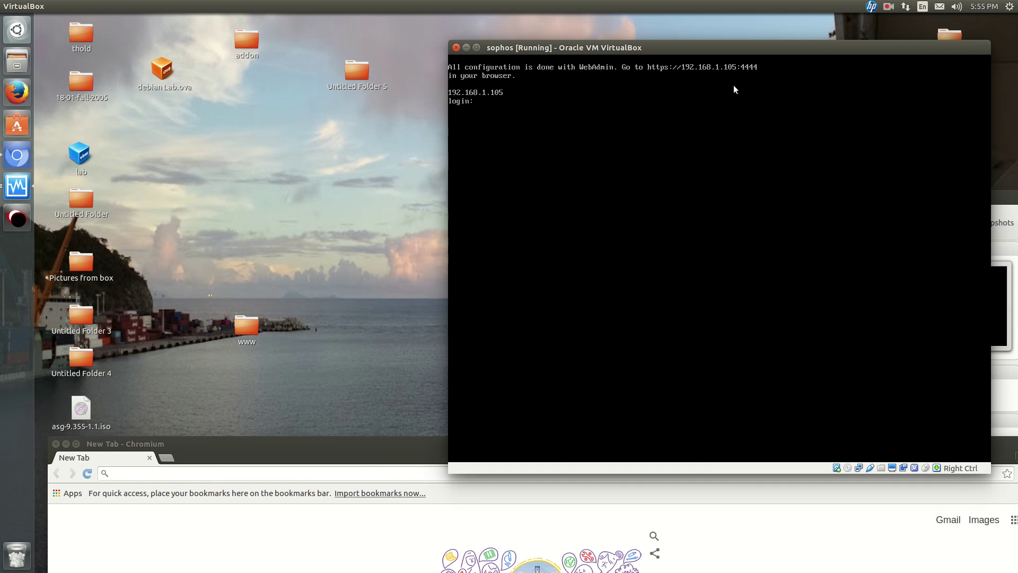
pyautogui.moveTo(335, 444); pyautogui.dragTo(539, 234)
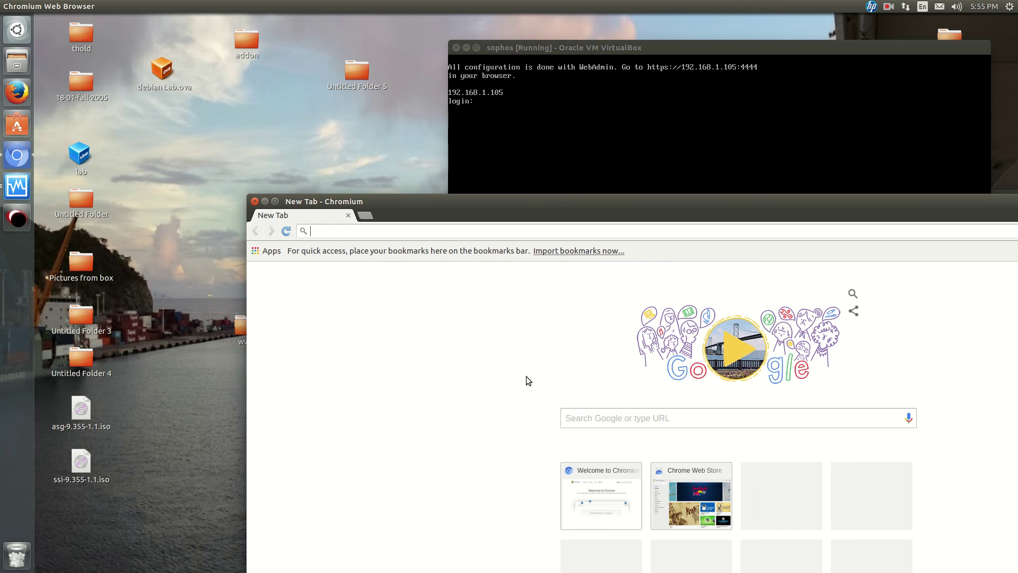
pyautogui.write('https:/')
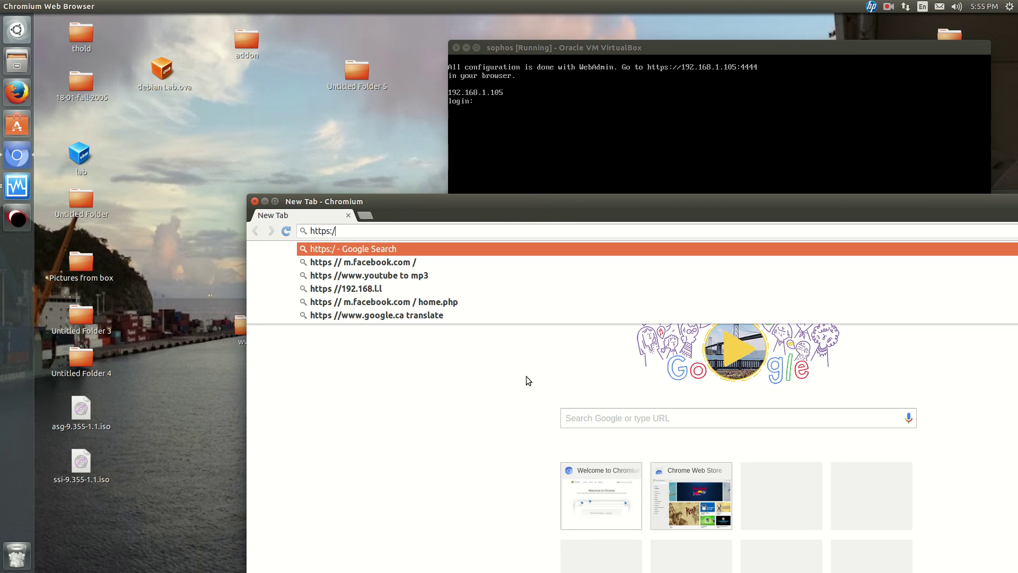
pyautogui.write('/192.168.')
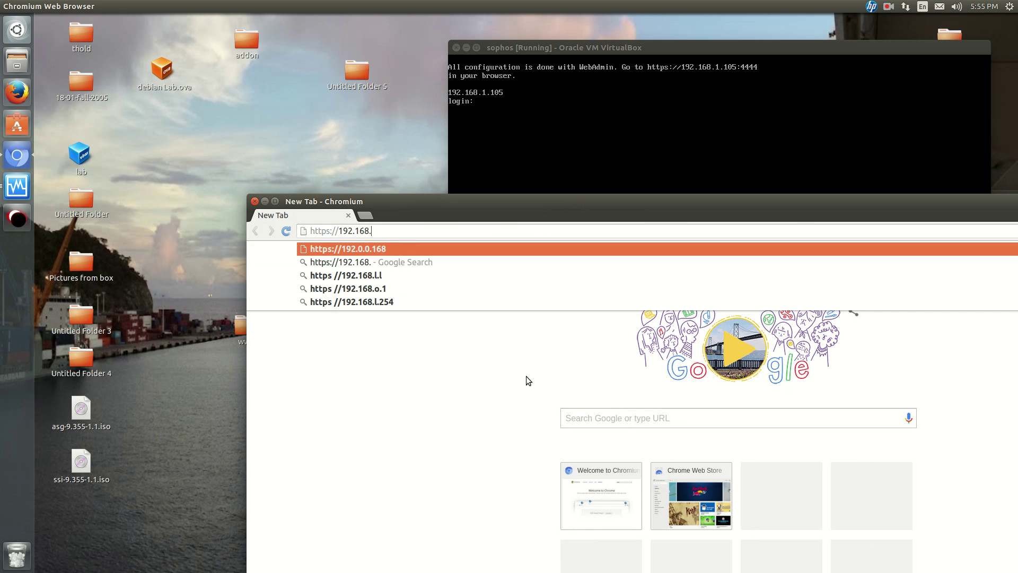
pyautogui.write('1.105')
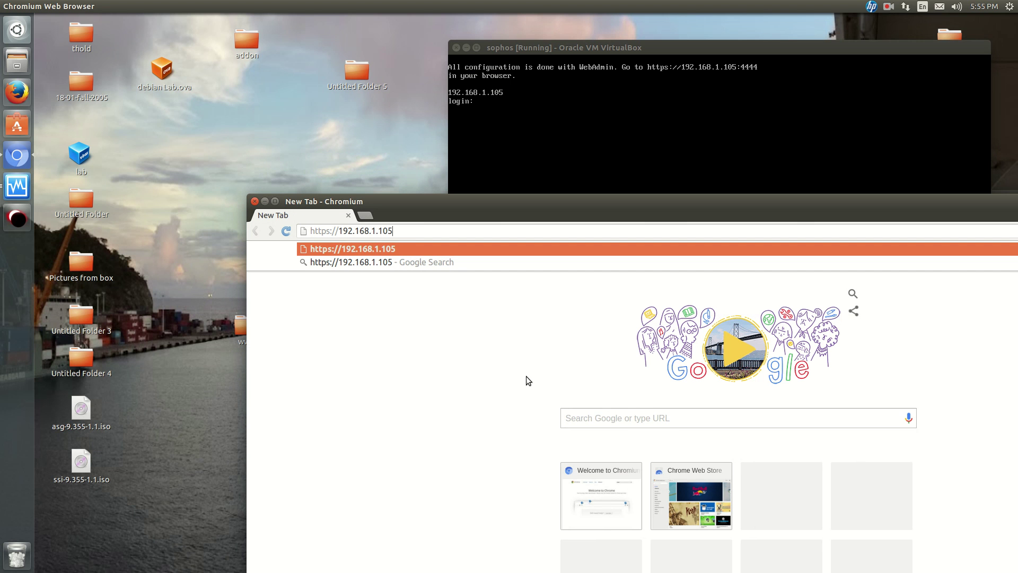
pyautogui.write(':4444')
pyautogui.press('Return')
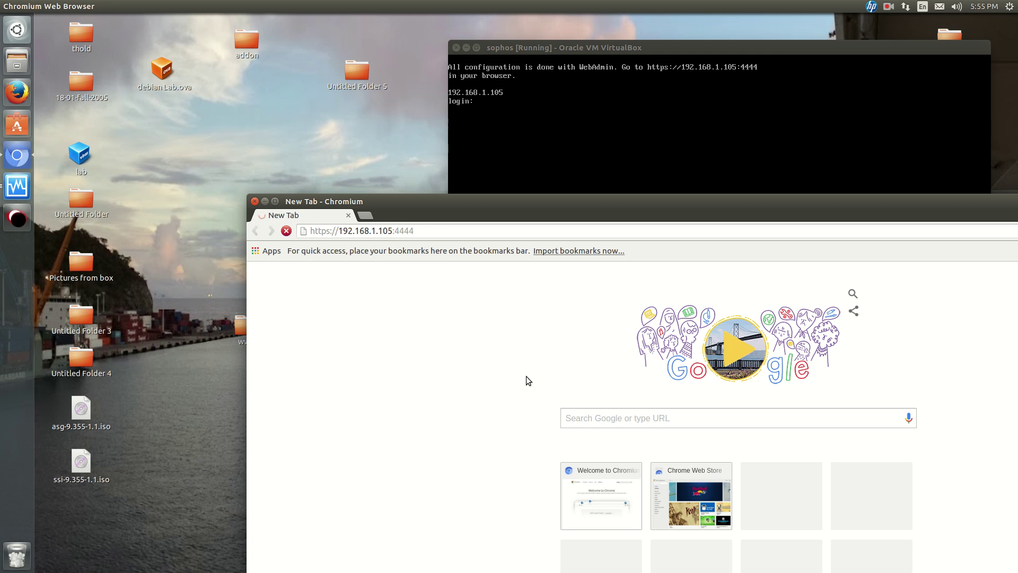
# Proceed past the certificate warning to WebAdmin and maximize the Chromium window.
pyautogui.click(775, 49)
pyautogui.click(361, 302)
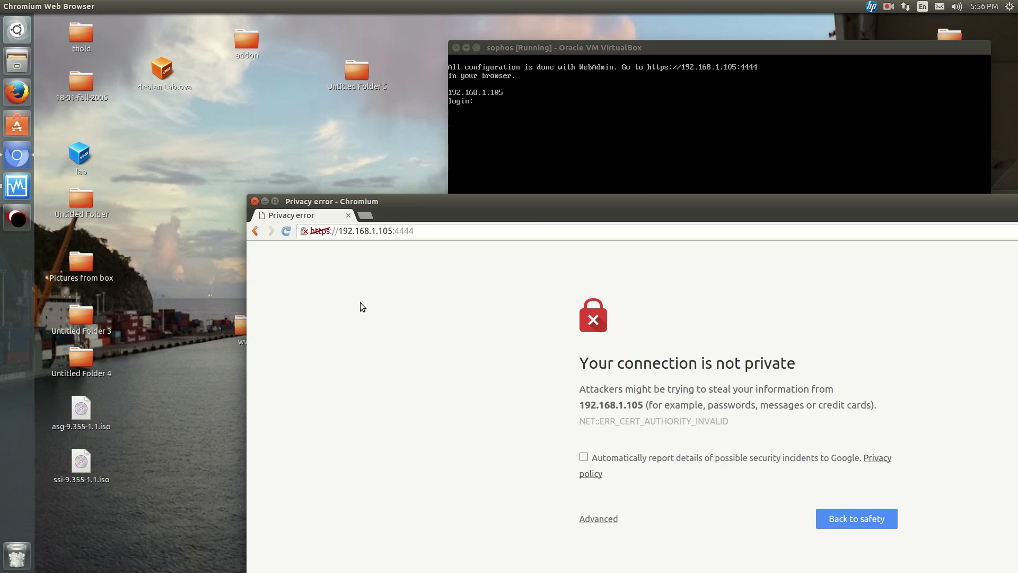
pyautogui.moveTo(641, 204); pyautogui.dragTo(604, 87)
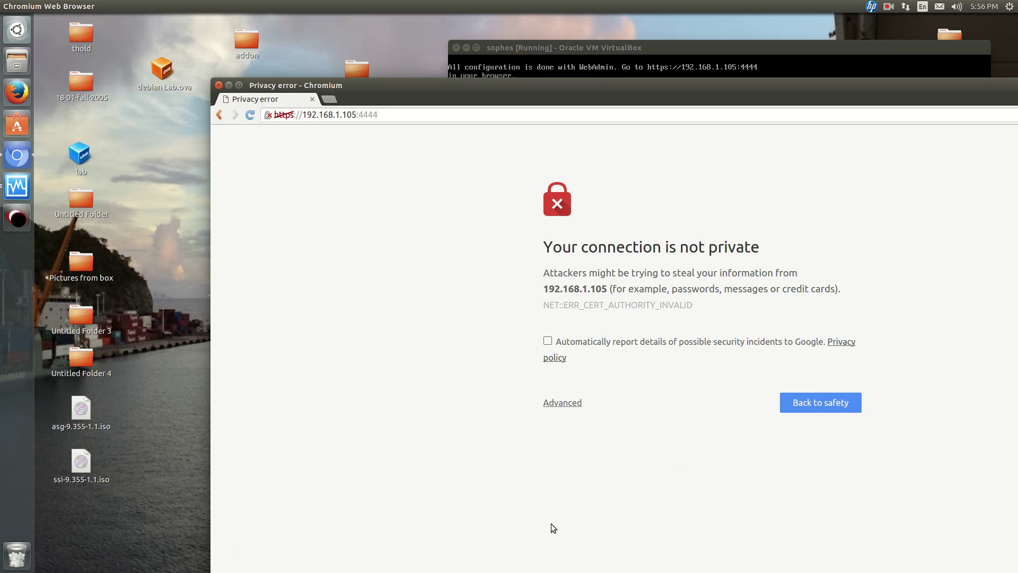
pyautogui.click(571, 409)
pyautogui.click(585, 518)
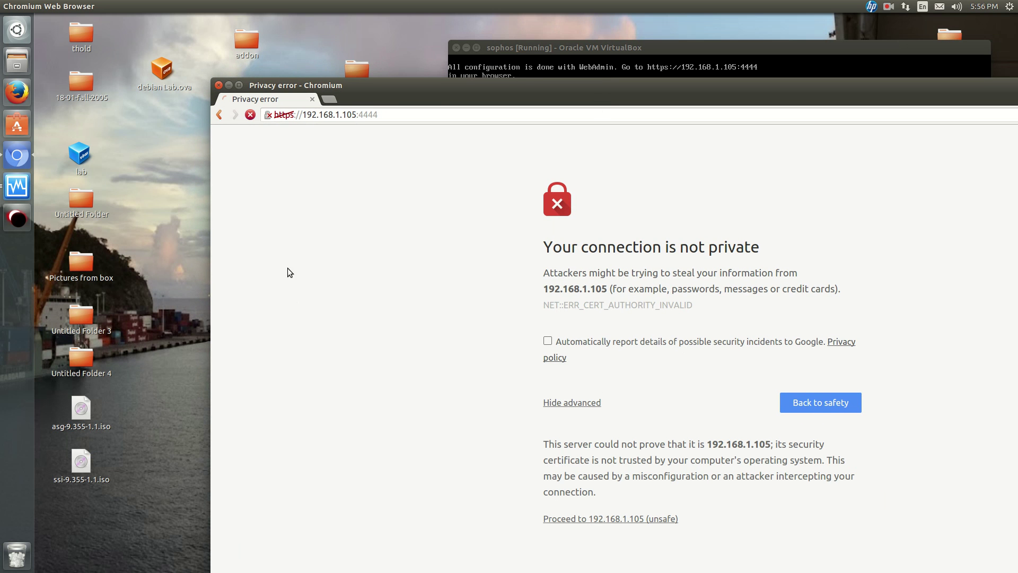
pyautogui.doubleClick(438, 92)
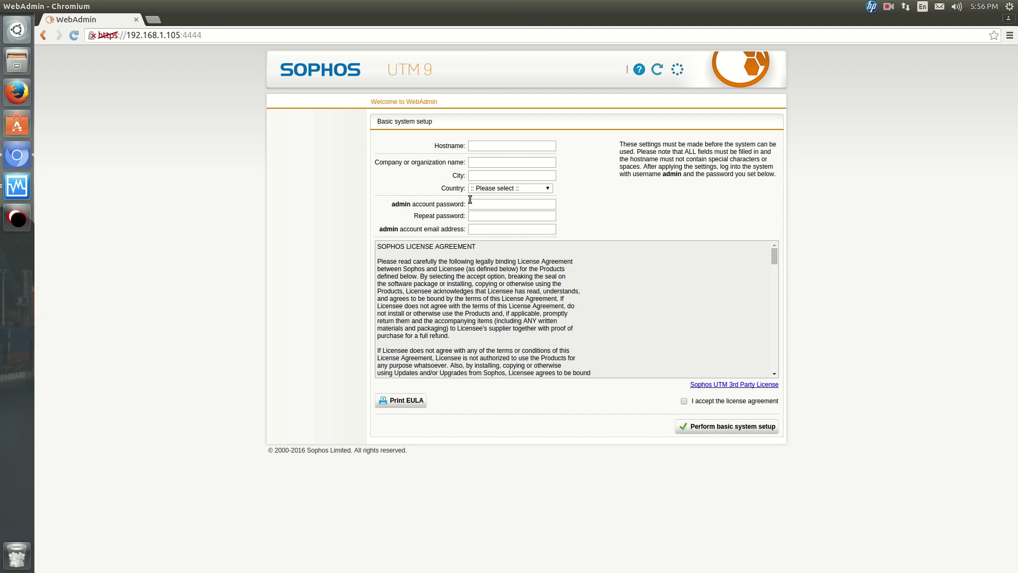
# Enter hostname MANCINILAB, company MANCI, city TORONTO, and country Canada.
pyautogui.click(522, 143)
pyautogui.write('MANCINILAB')
pyautogui.press('Tab')
pyautogui.write('MANCI')
pyautogui.press('Tab')
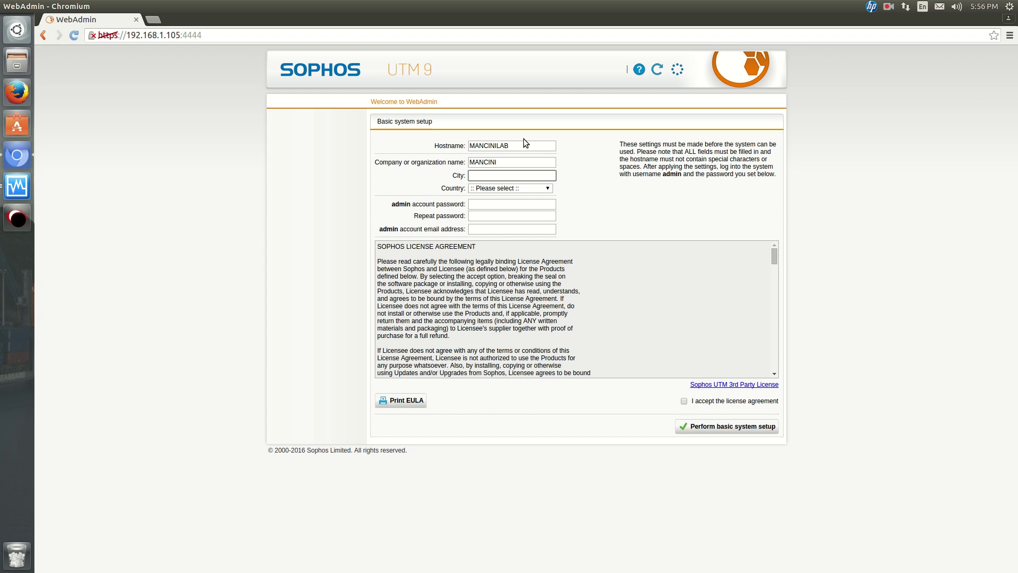
pyautogui.write('TORONTO')
pyautogui.press('Tab')
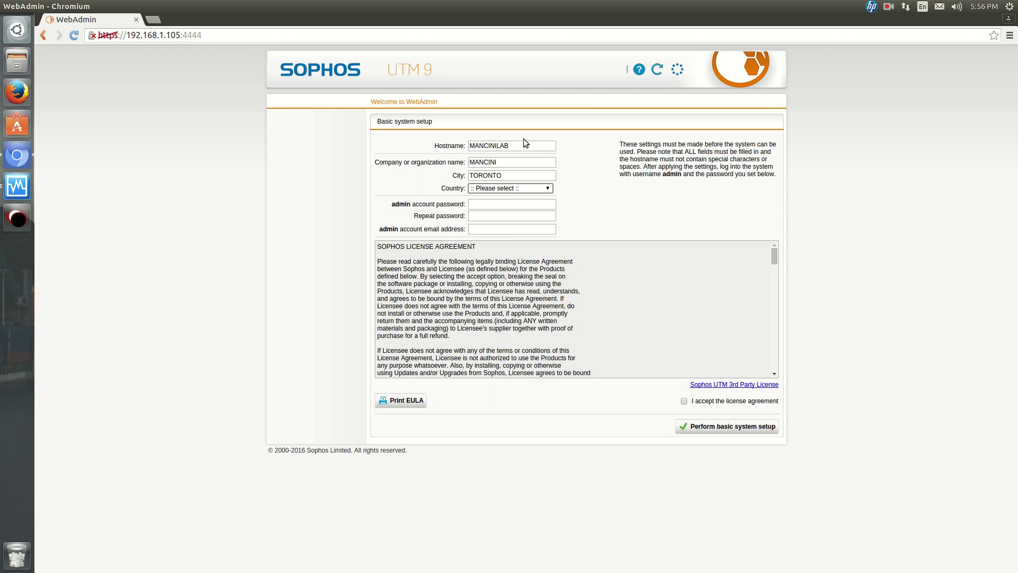
pyautogui.write('can')
# Enter and repeat the admin password, fill in the admin e-mail, and accept the license agreement.
pyautogui.press('Tab')
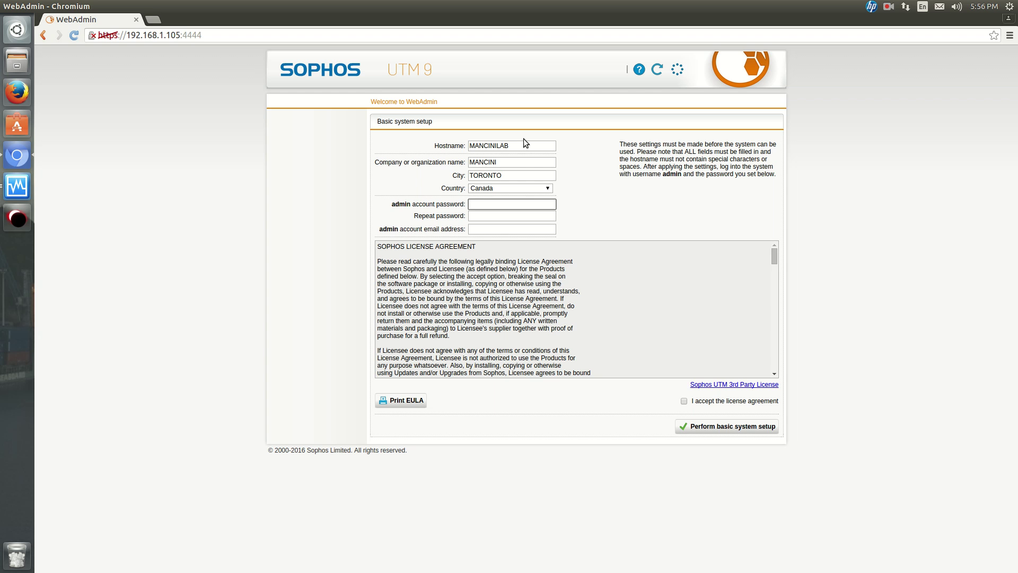
pyautogui.write('********')
pyautogui.press('Tab')
pyautogui.write('**')
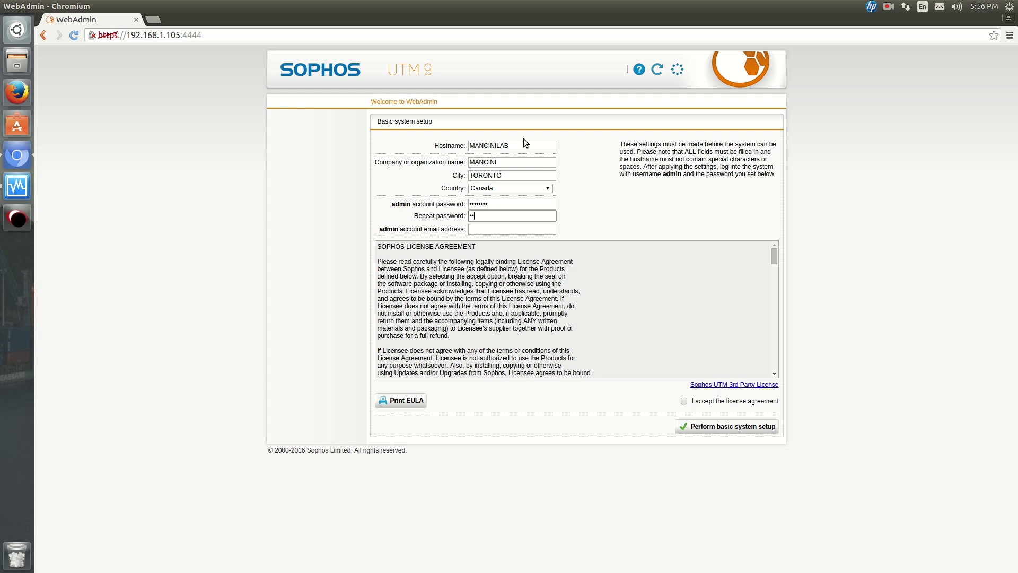
pyautogui.write('******')
pyautogui.press('BackSpace')
pyautogui.press('BackSpace')
pyautogui.press('BackSpace')
pyautogui.press('BackSpace')
pyautogui.press('BackSpace')
pyautogui.press('BackSpace')
pyautogui.press('BackSpace')
pyautogui.press('BackSpace')
pyautogui.write('*******')
pyautogui.click(497, 229)
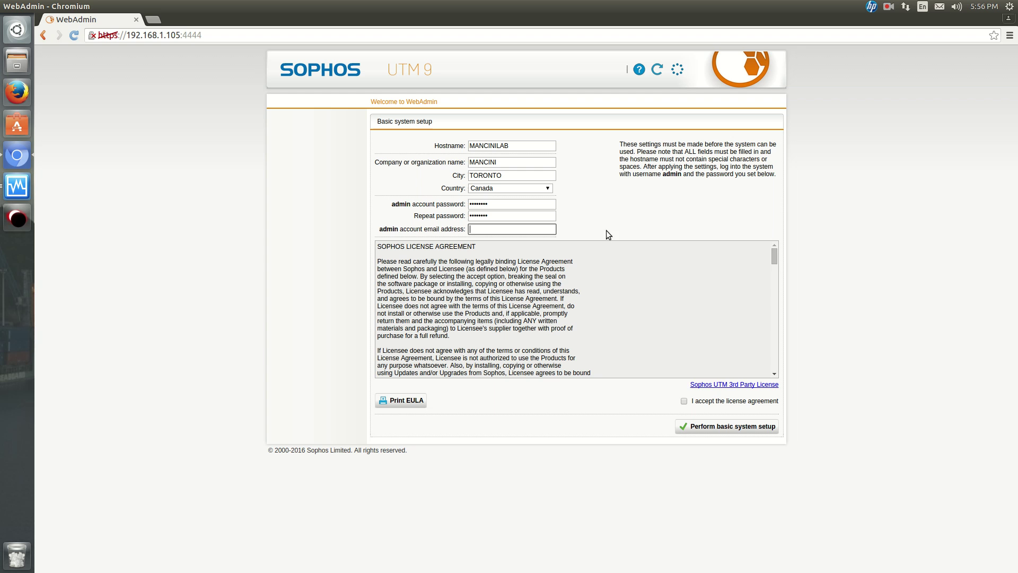
pyautogui.write('123456789@123456789.com')
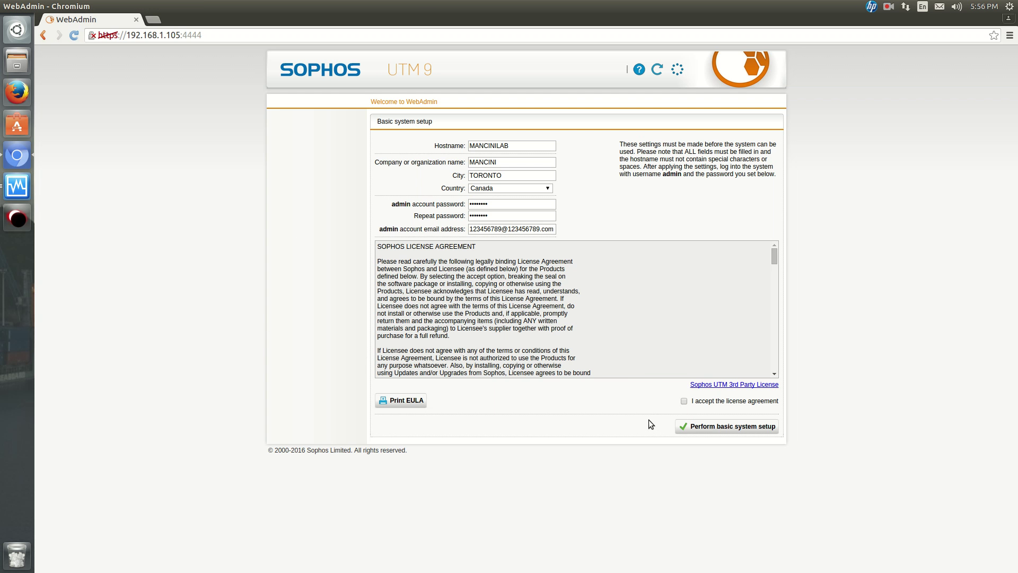
pyautogui.click(684, 401)
pyautogui.click(684, 402)
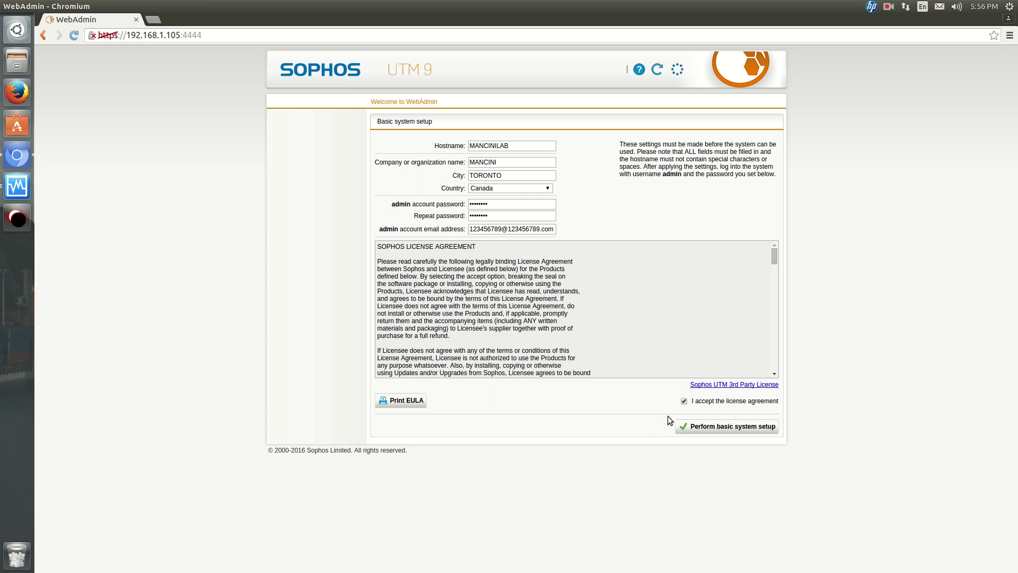
# Submit Perform basic system setup and wait for the appliance to reload.
pyautogui.click(700, 426)
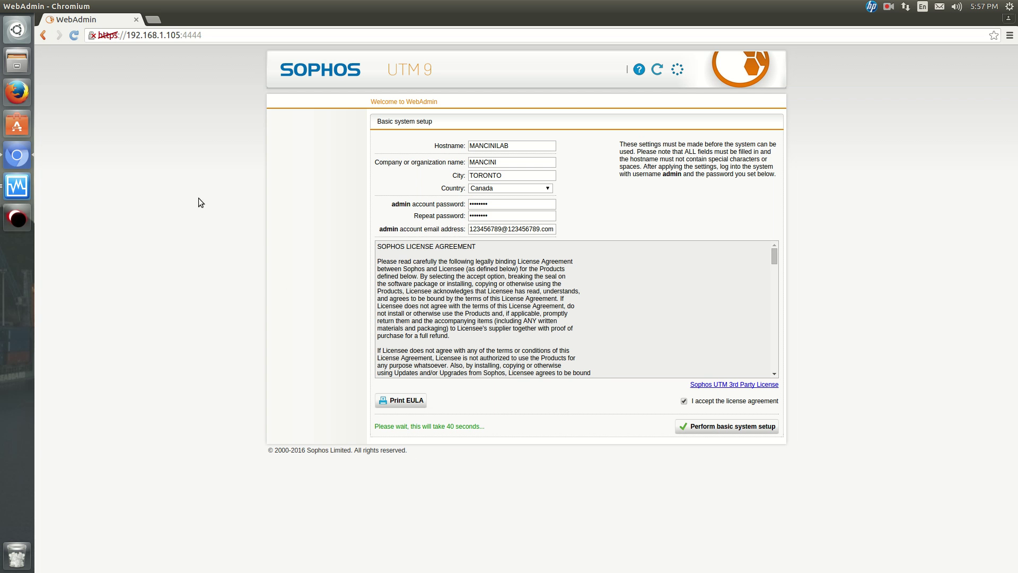
pyautogui.scroll(-5, 475, 313)
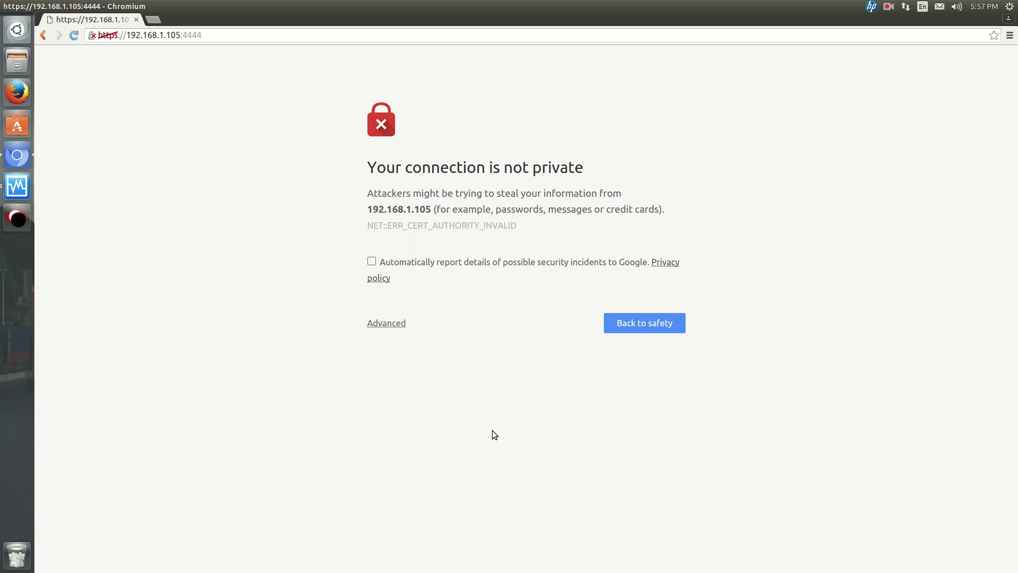
# Proceed past the certificate warning and log in to WebAdmin as admin with the password.
pyautogui.click(378, 325)
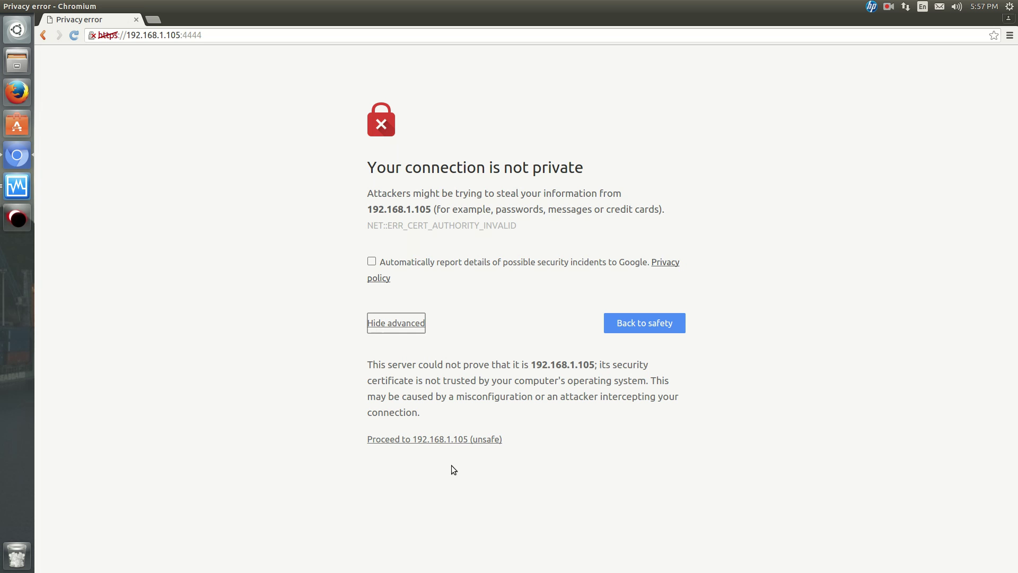
pyautogui.click(457, 441)
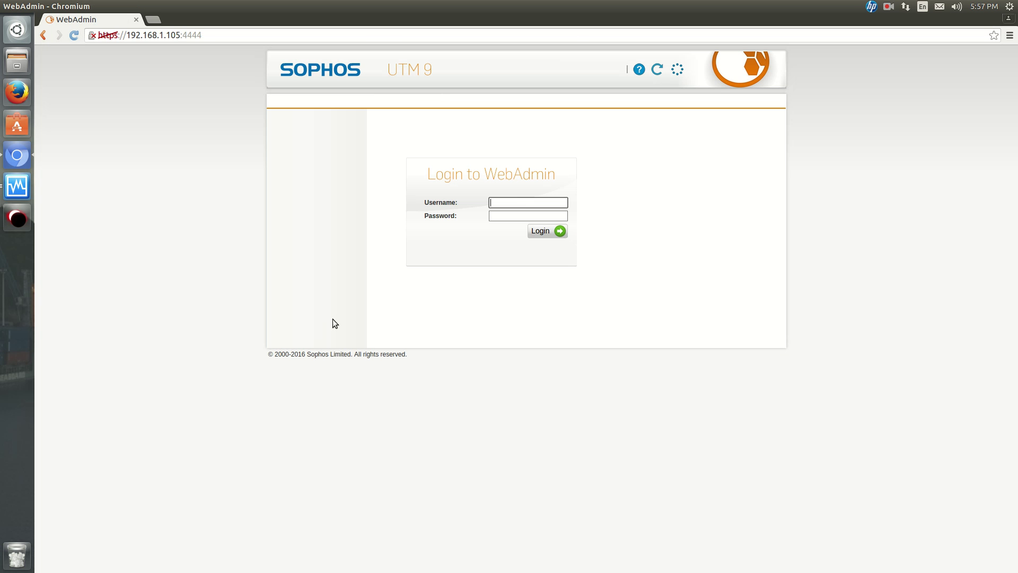
pyautogui.write('admin')
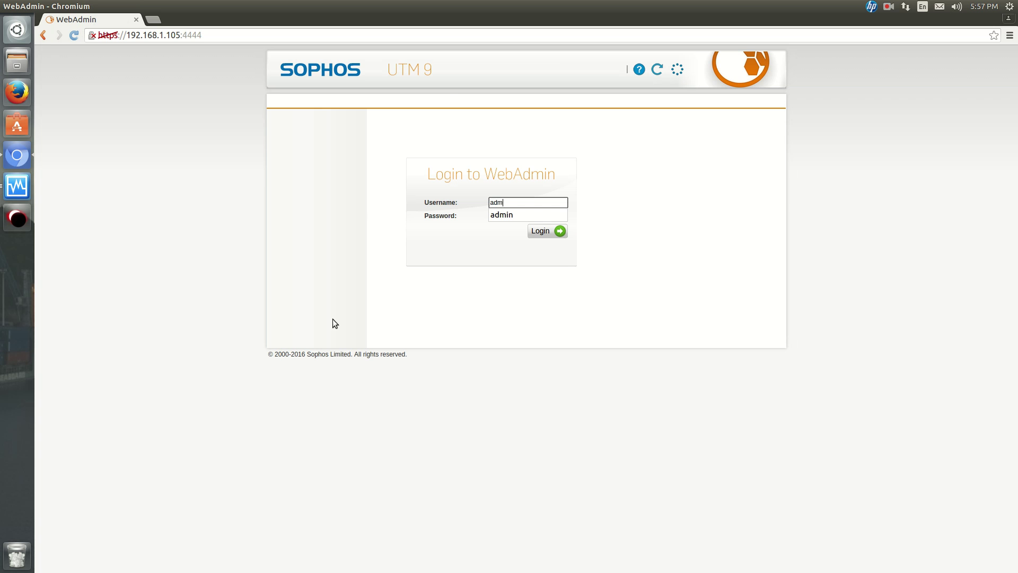
pyautogui.press('Tab')
pyautogui.write('••••••••')
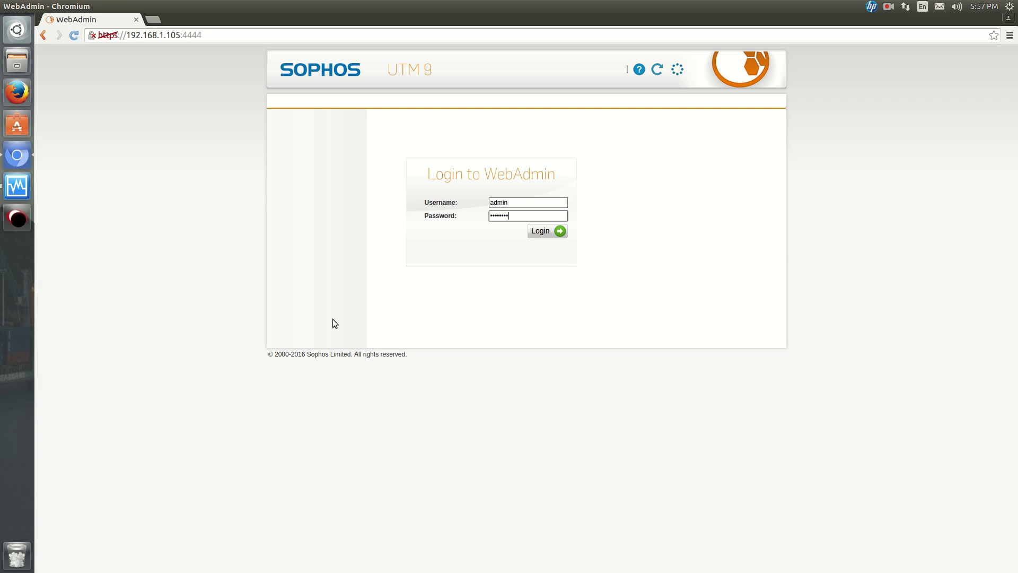
pyautogui.press('Return')
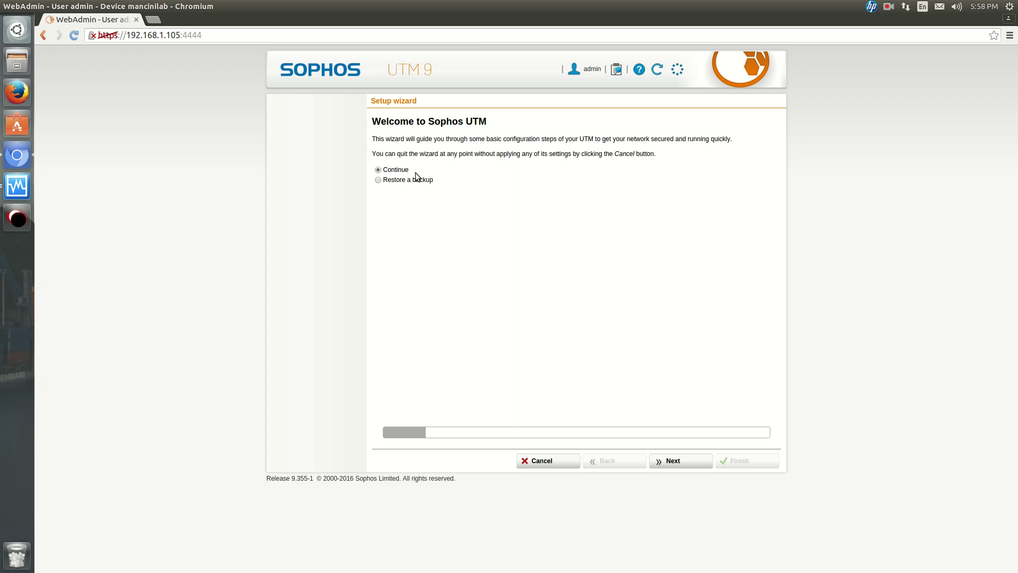
# Pass the welcome page and skip the license upload so the 30-day trial applies.
pyautogui.click(682, 461)
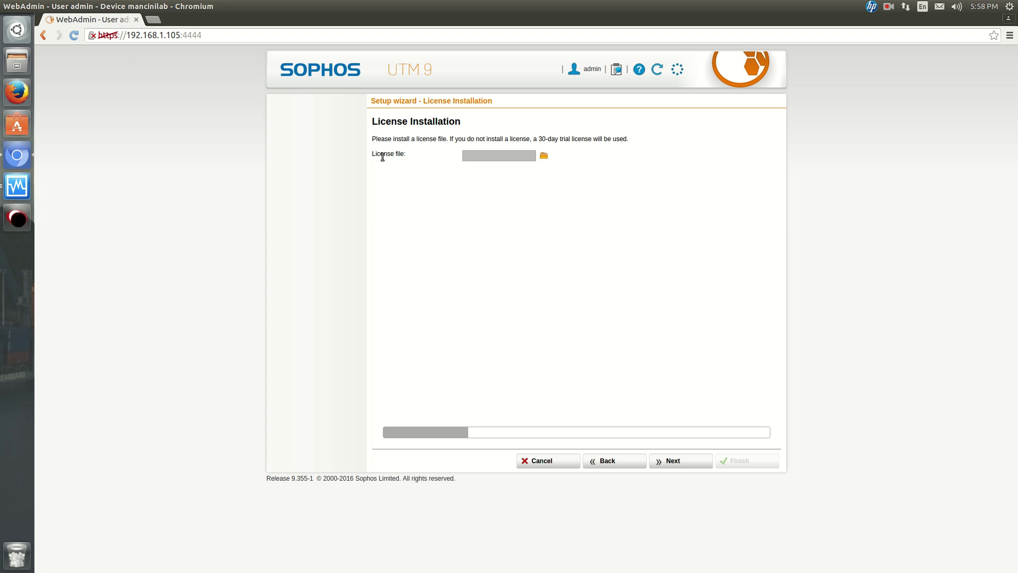
pyautogui.click(542, 158)
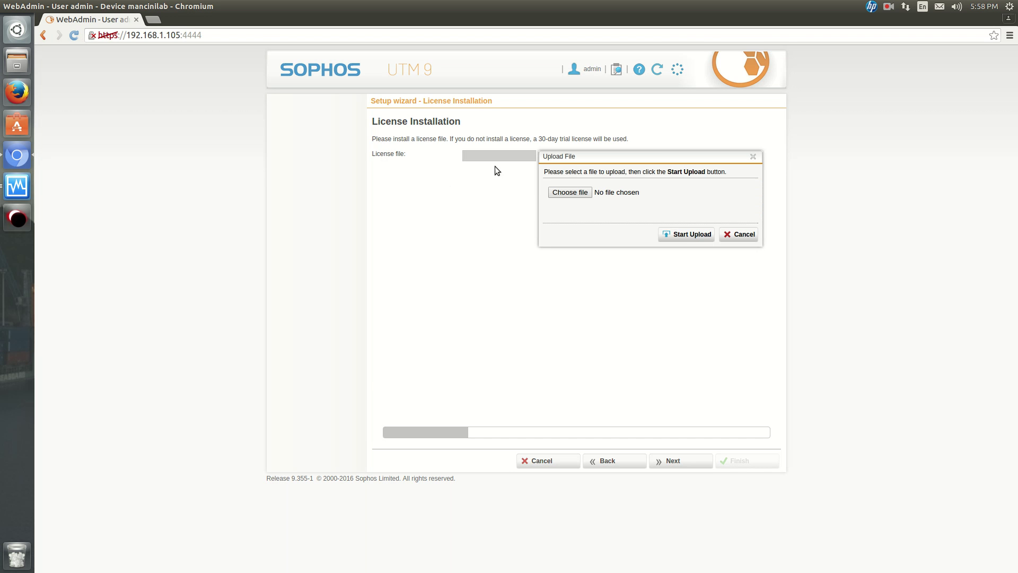
pyautogui.click(739, 234)
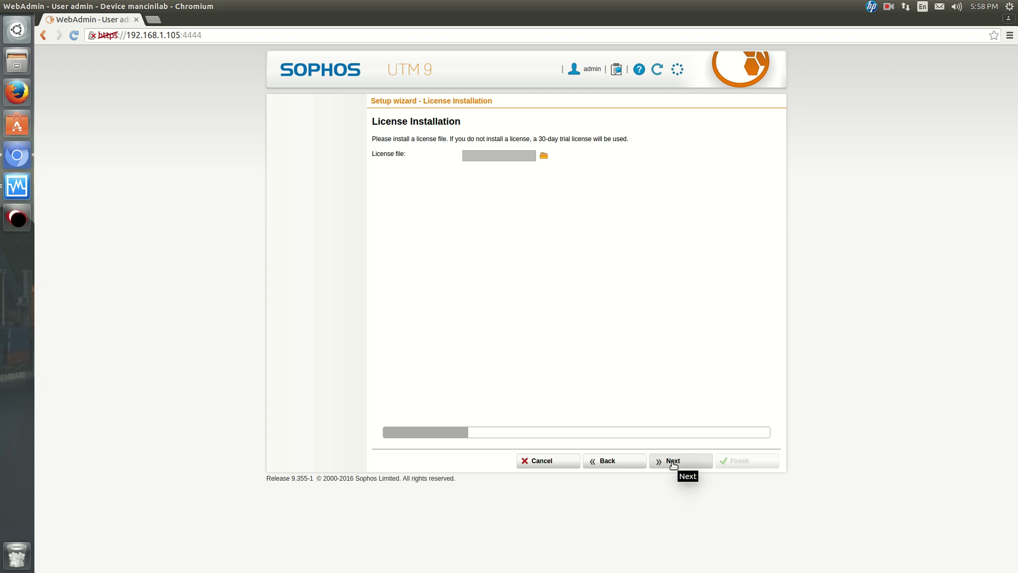
pyautogui.click(673, 462)
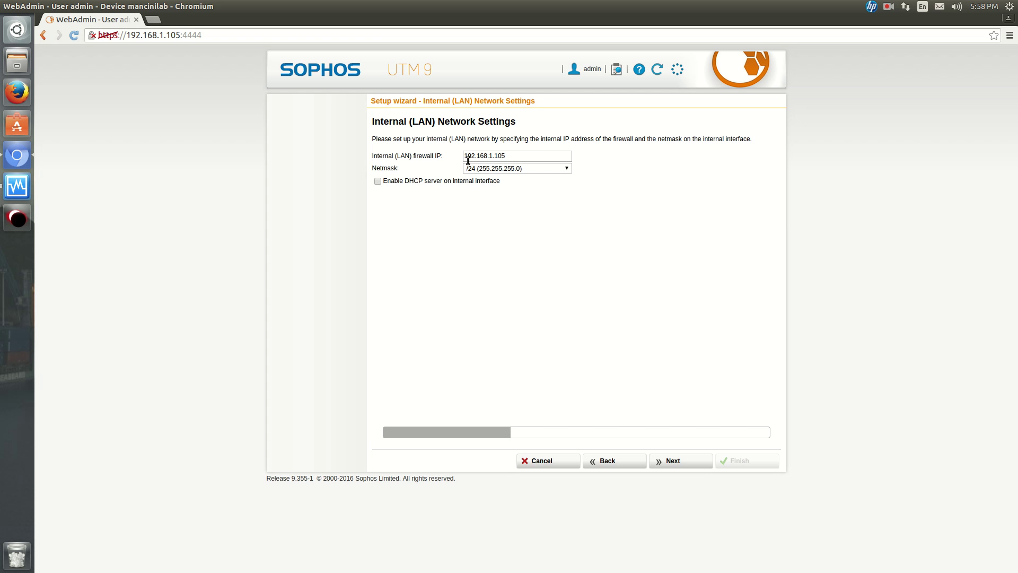
# Keep the internal firewall IP at 192.168.1.105 with a /24 netmask.
pyautogui.click(511, 158)
pyautogui.press('BackSpace')
pyautogui.press('BackSpace')
pyautogui.write('254')
pyautogui.click(549, 170)
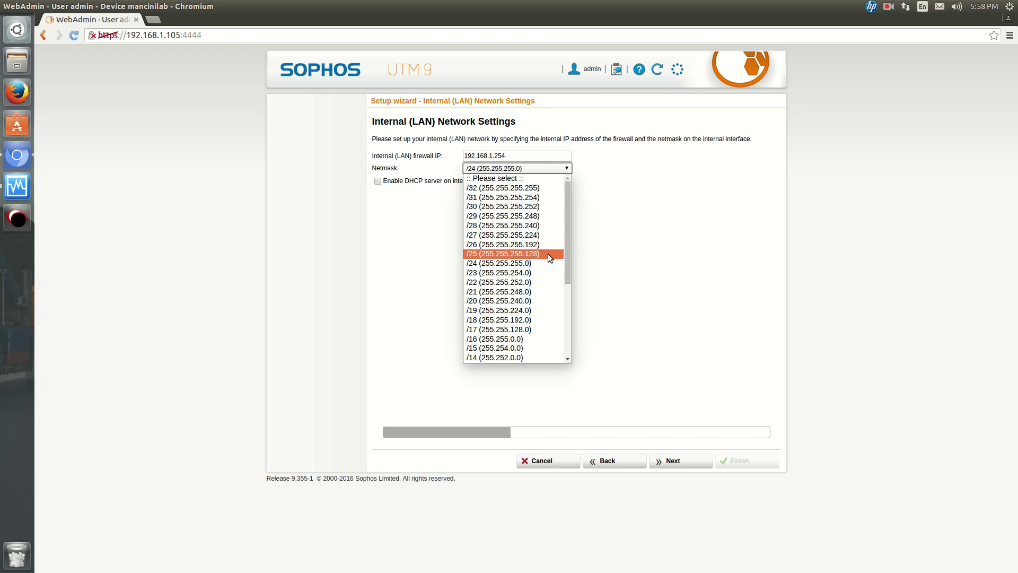
pyautogui.click(620, 231)
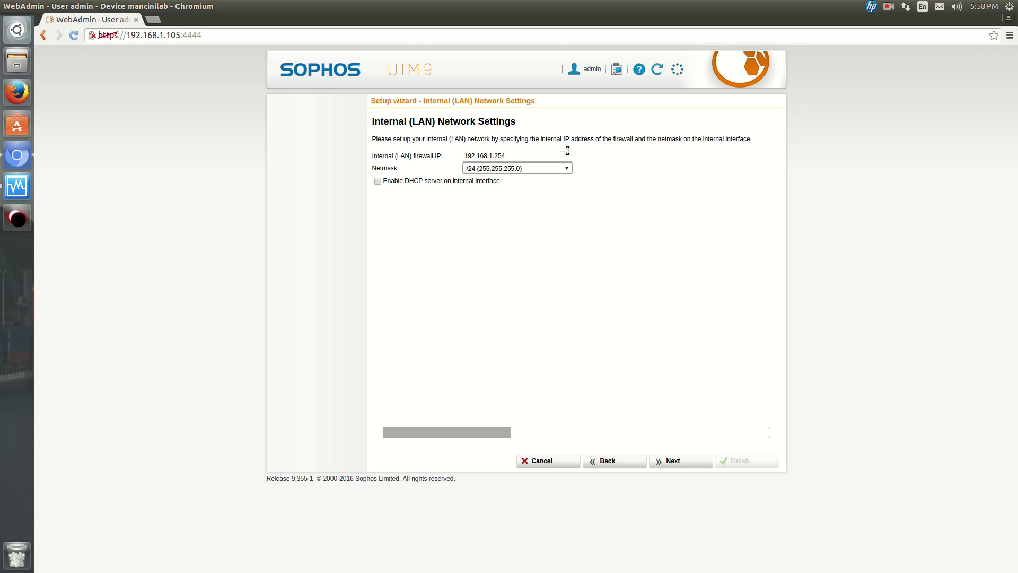
pyautogui.click(553, 155)
pyautogui.press('BackSpace')
pyautogui.press('BackSpace')
pyautogui.press('BackSpace')
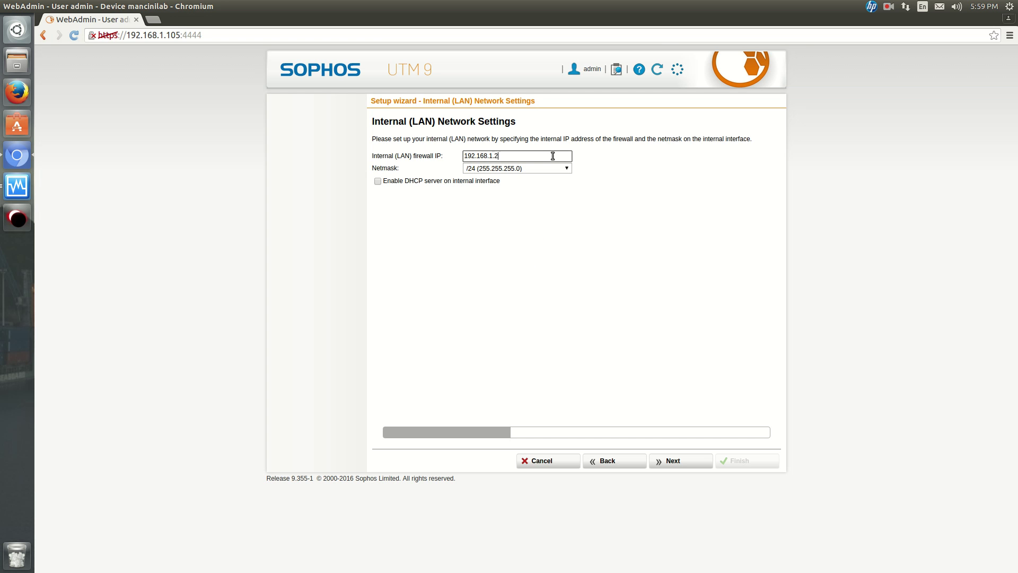
pyautogui.write('105')
# Leave the internal DHCP server disabled and continue to the uplink settings.
pyautogui.click(467, 182)
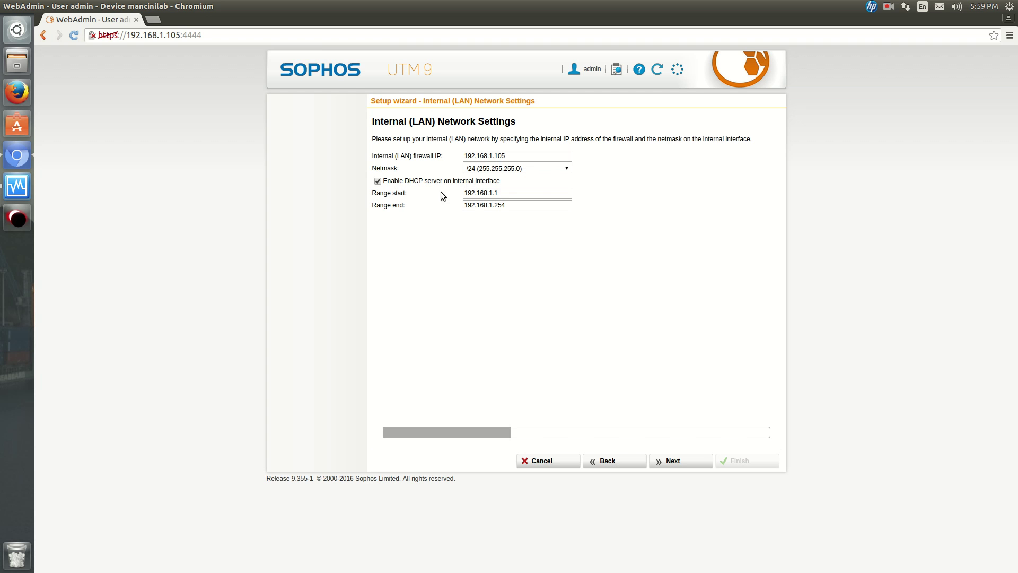
pyautogui.click(377, 181)
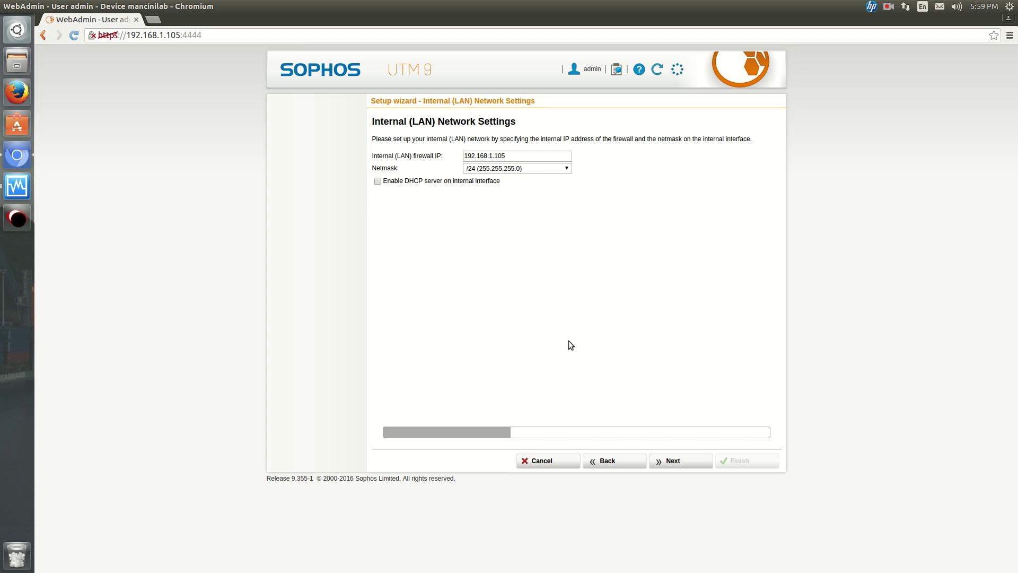
pyautogui.click(670, 460)
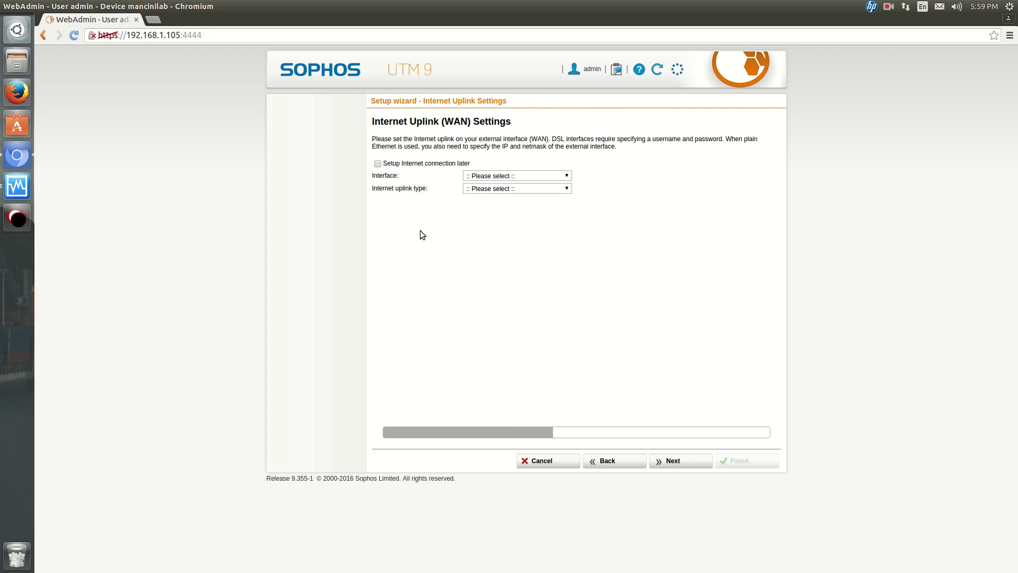
# Set the WAN uplink to eth0, Standard Ethernet interface, with Dynamic (DHCP) addressing.
pyautogui.click(512, 176)
pyautogui.click(511, 194)
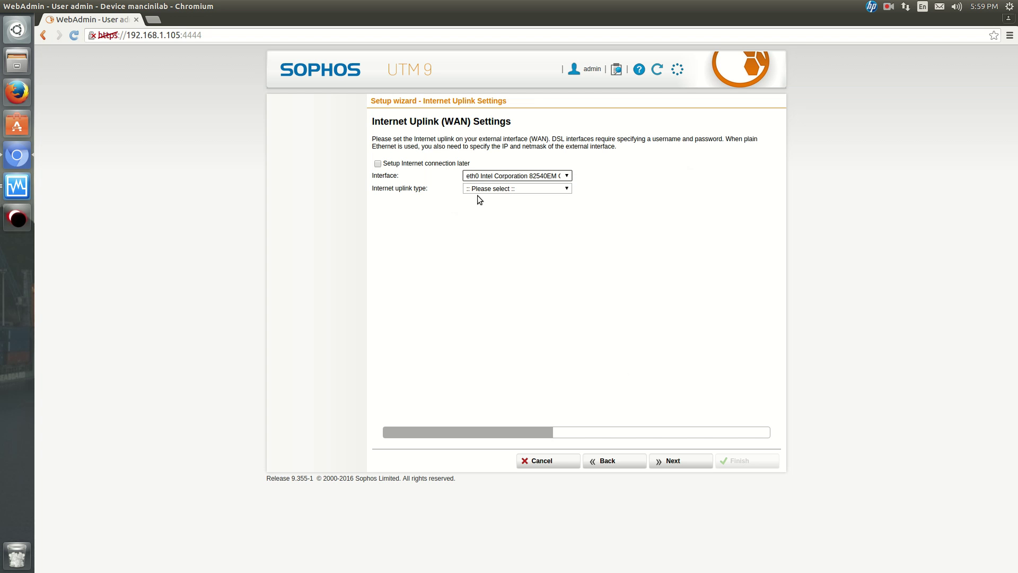
pyautogui.click(476, 189)
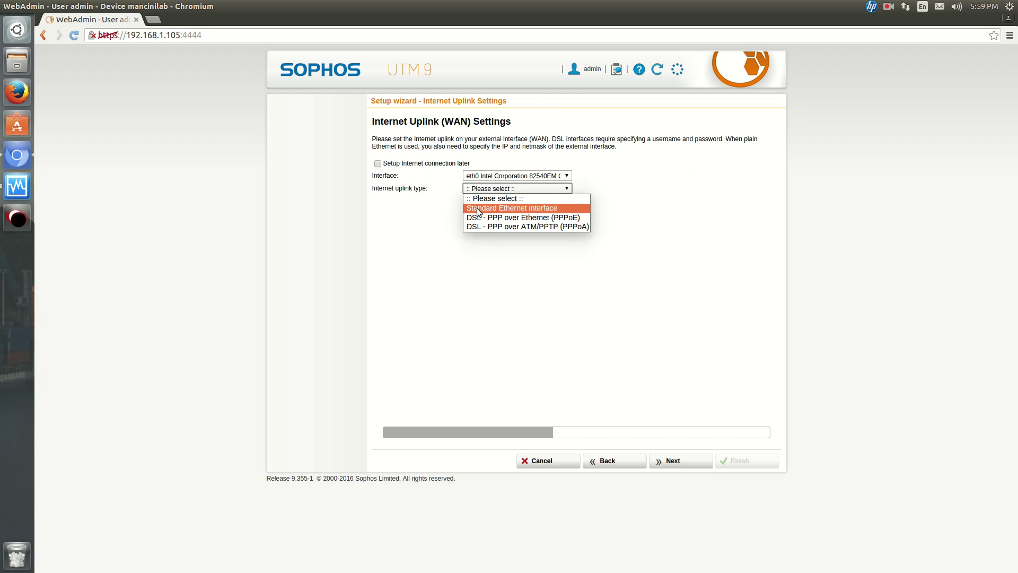
pyautogui.click(479, 208)
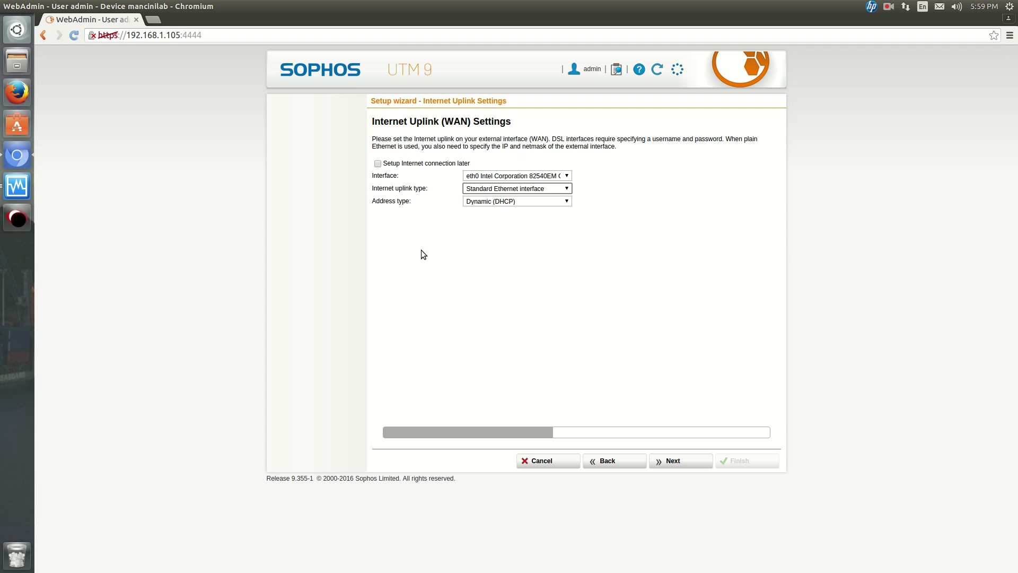
pyautogui.click(494, 202)
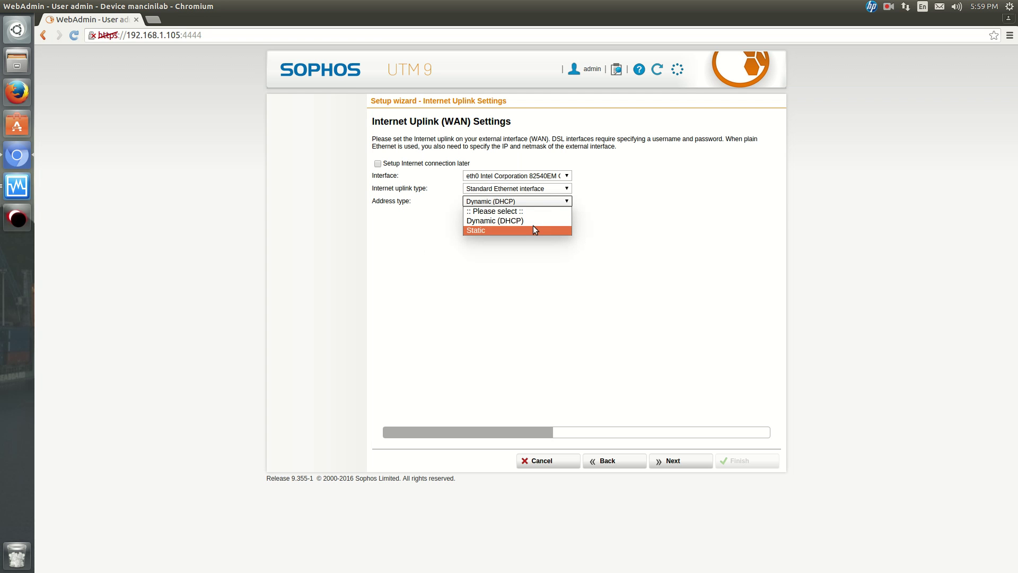
pyautogui.click(482, 222)
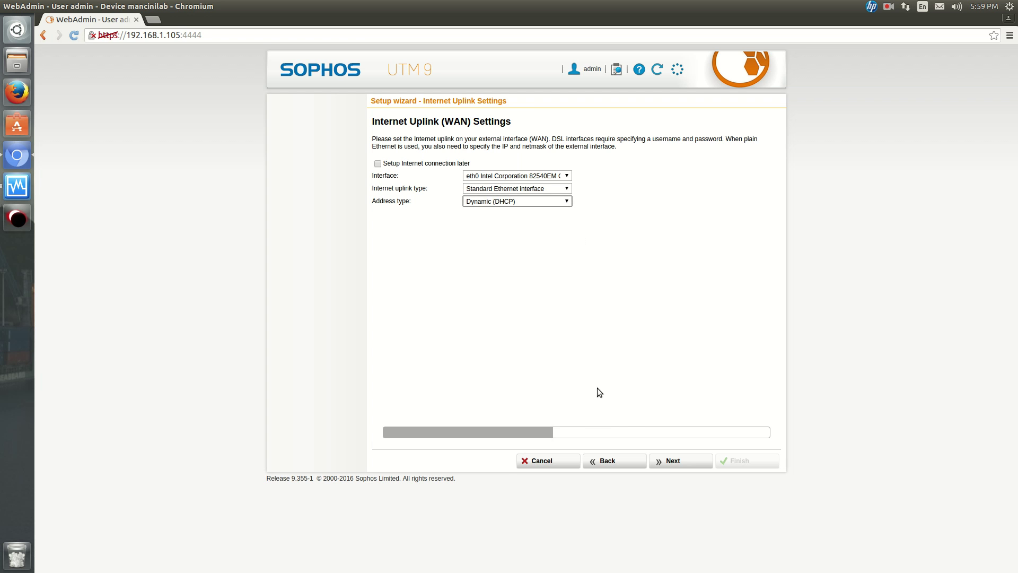
# Reconfirm eth0 and Standard Ethernet interface, then continue to Allowed Services.
pyautogui.click(667, 463)
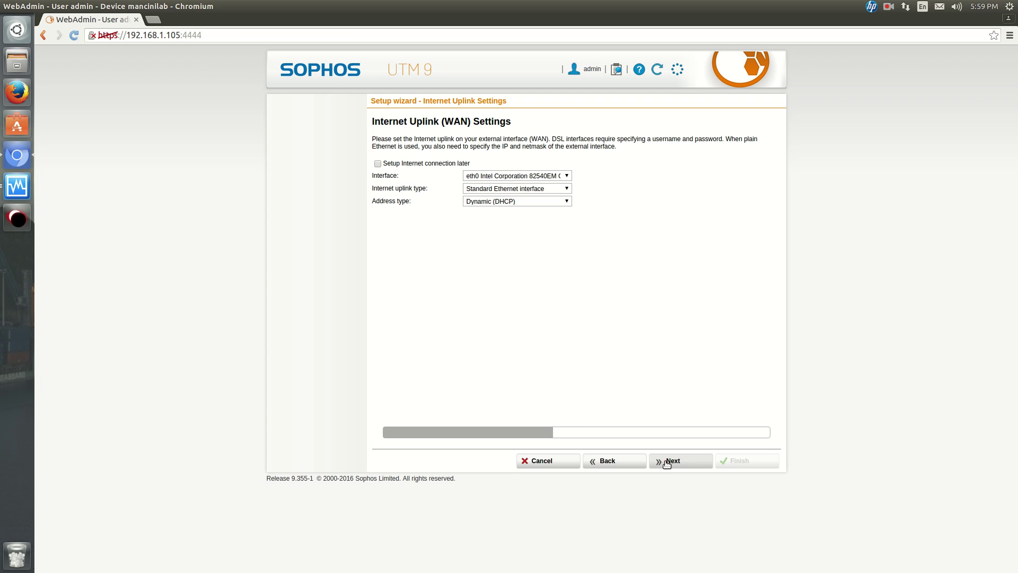
pyautogui.moveTo(667, 463); pyautogui.dragTo(558, 233)
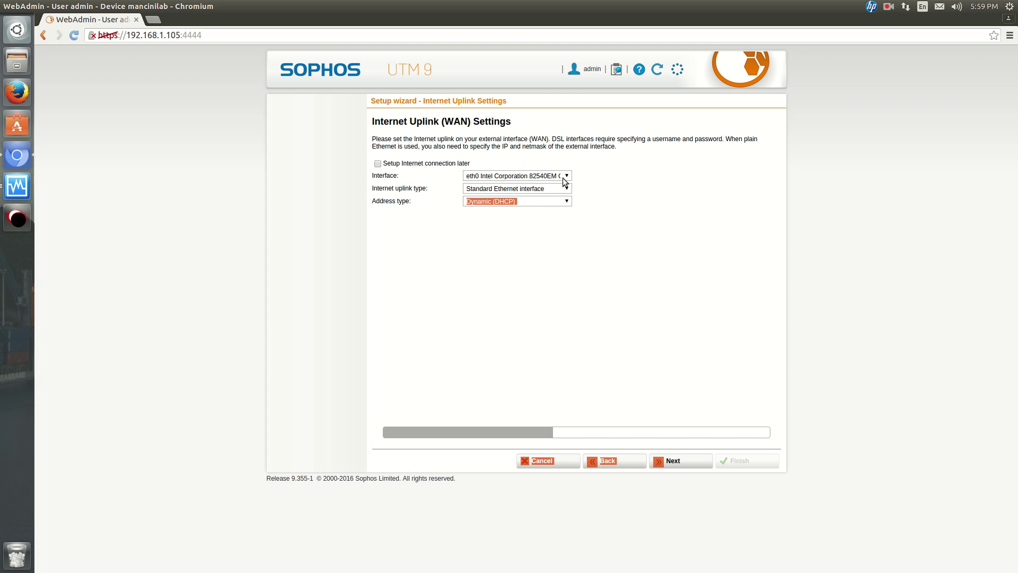
pyautogui.click(564, 178)
pyautogui.click(563, 177)
pyautogui.click(560, 190)
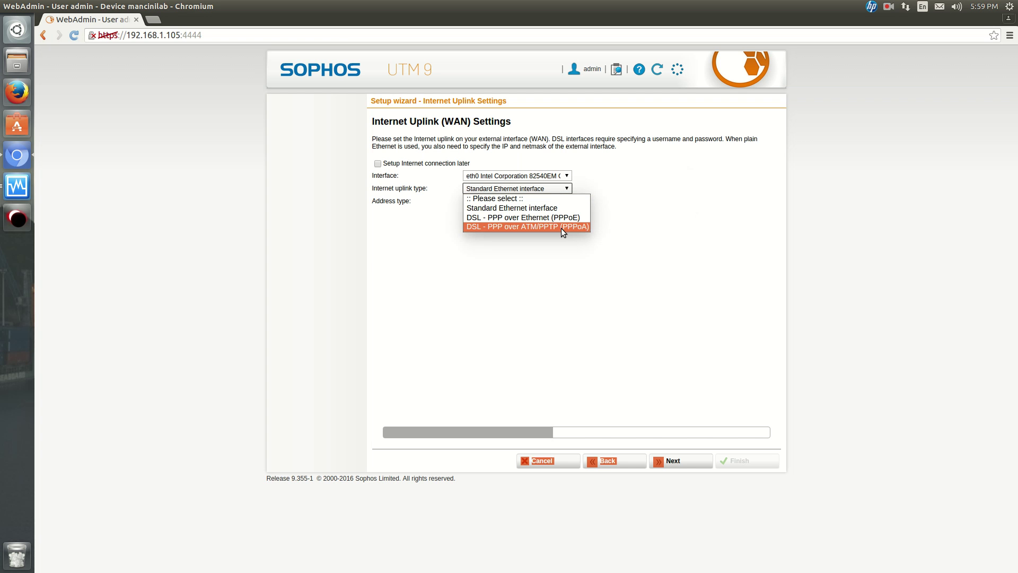
pyautogui.click(561, 209)
pyautogui.click(633, 268)
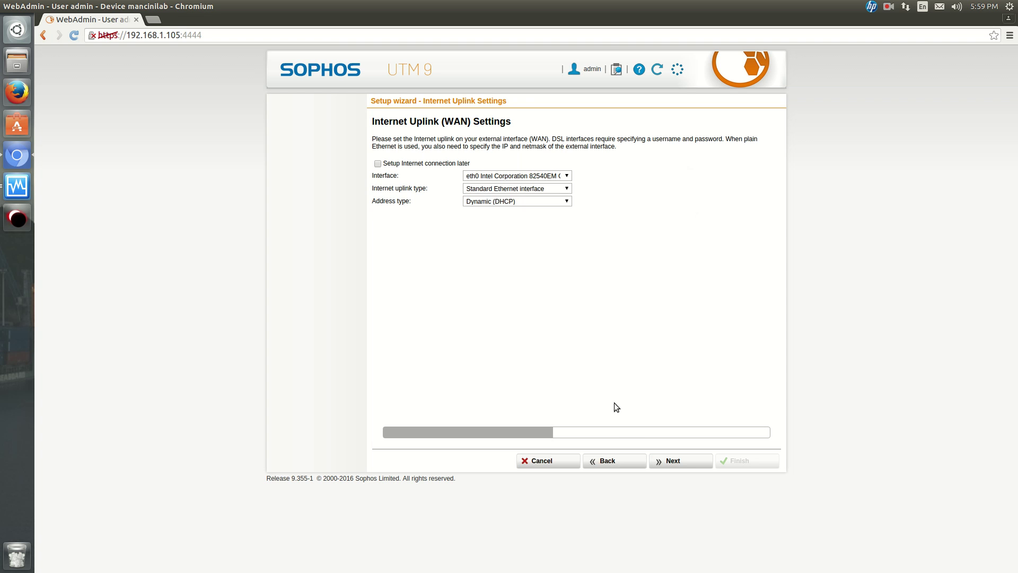
pyautogui.click(666, 460)
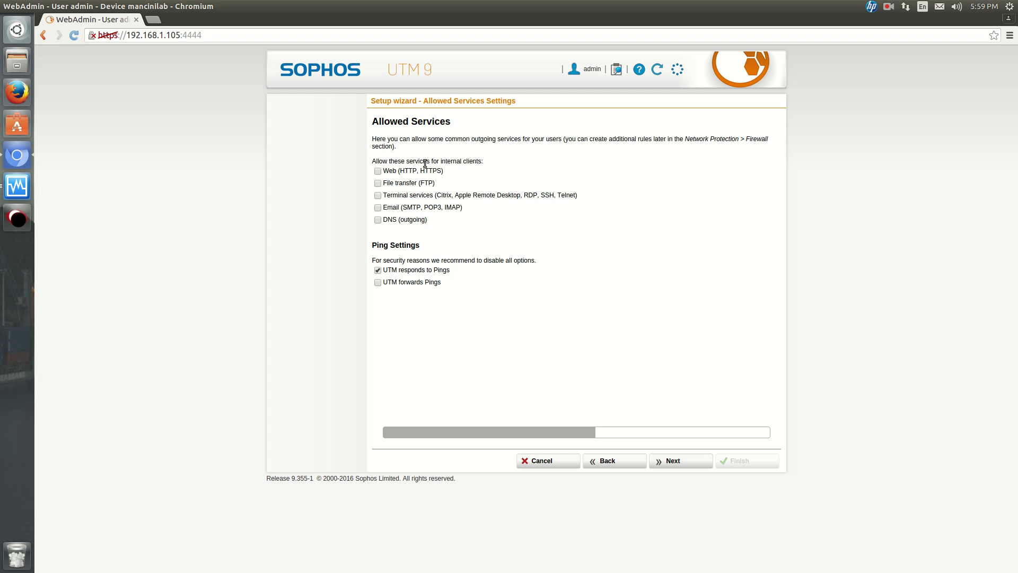
# Allow outgoing Web (HTTP, HTTPS) and File transfer (FTP) services.
pyautogui.click(378, 171)
pyautogui.click(378, 183)
# Enable the Intrusion Prevention Engine and Scan sites for viruses under Web Protection.
pyautogui.click(672, 461)
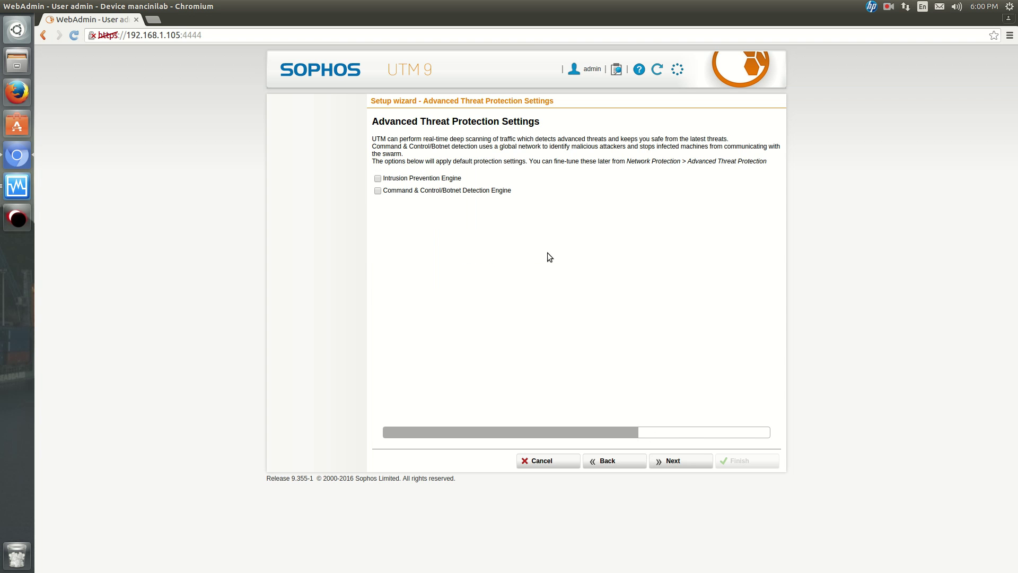
pyautogui.click(438, 178)
pyautogui.click(671, 462)
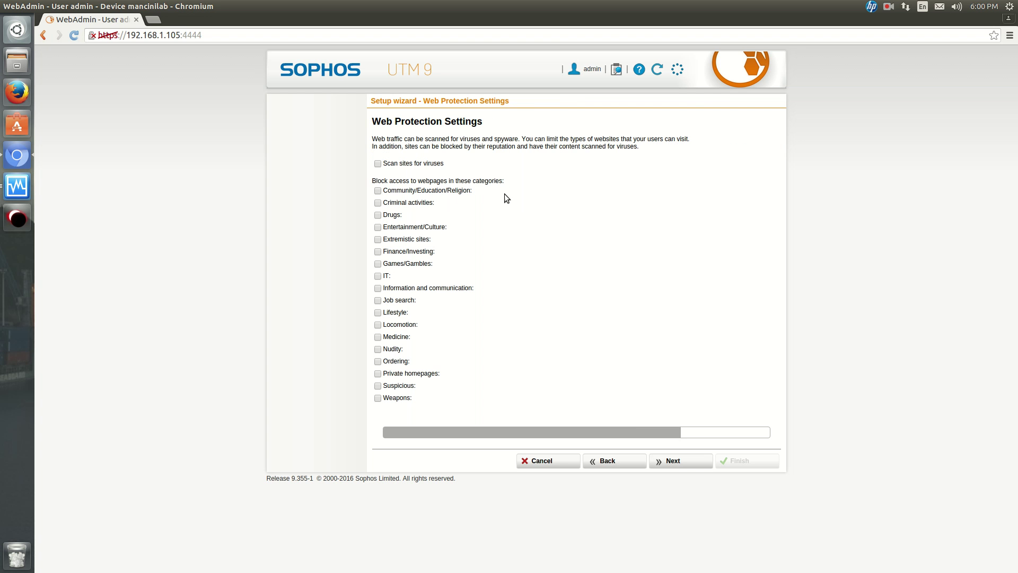
pyautogui.click(435, 164)
# Leave Email Protection off and finish the wizard from the summary page.
pyautogui.click(670, 461)
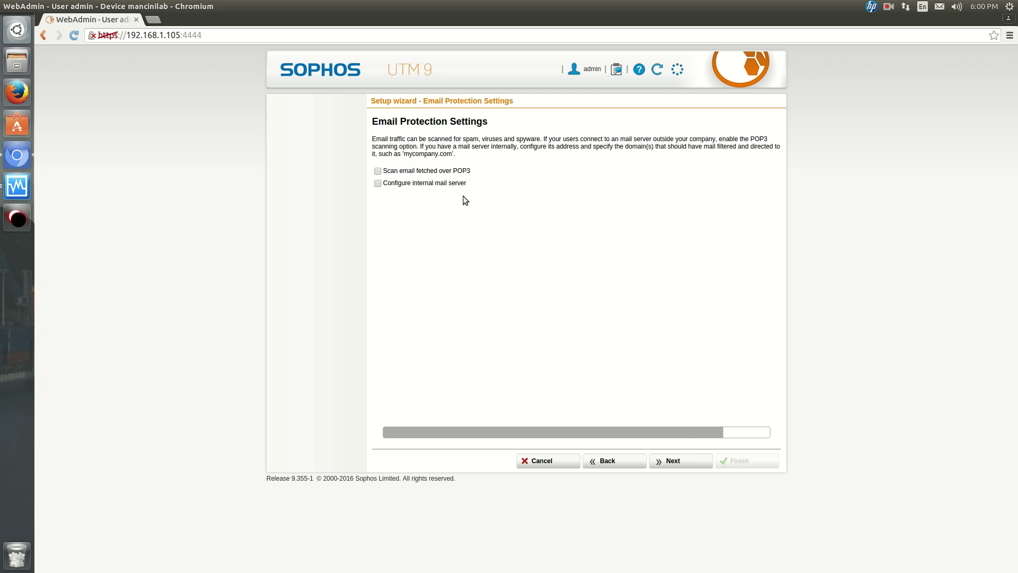
pyautogui.click(678, 459)
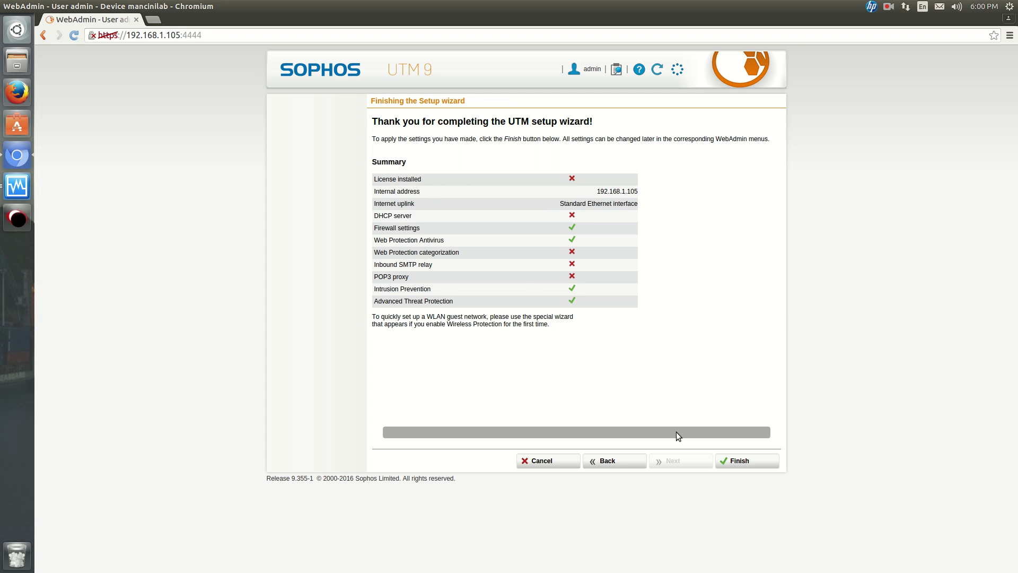
pyautogui.click(729, 463)
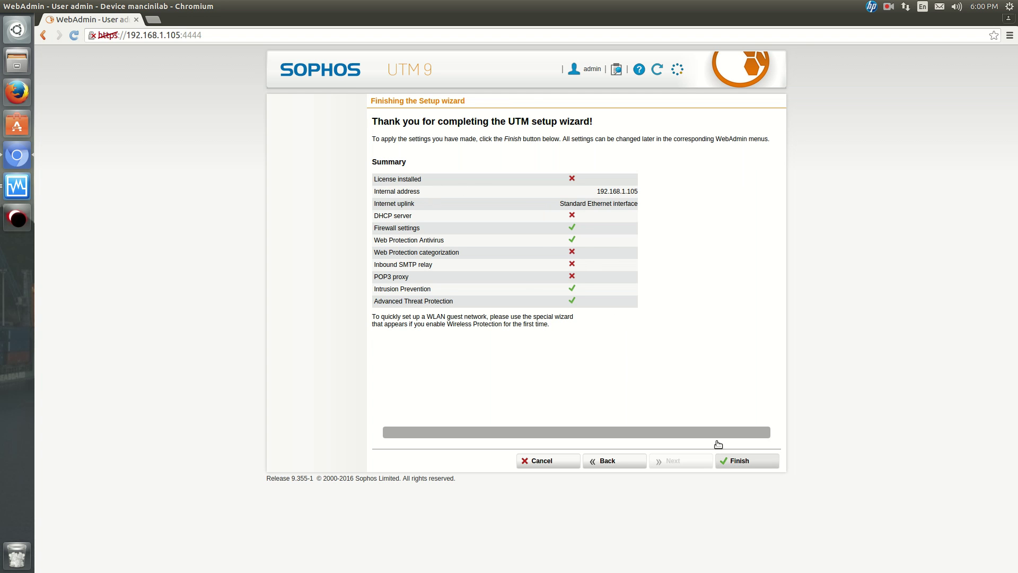